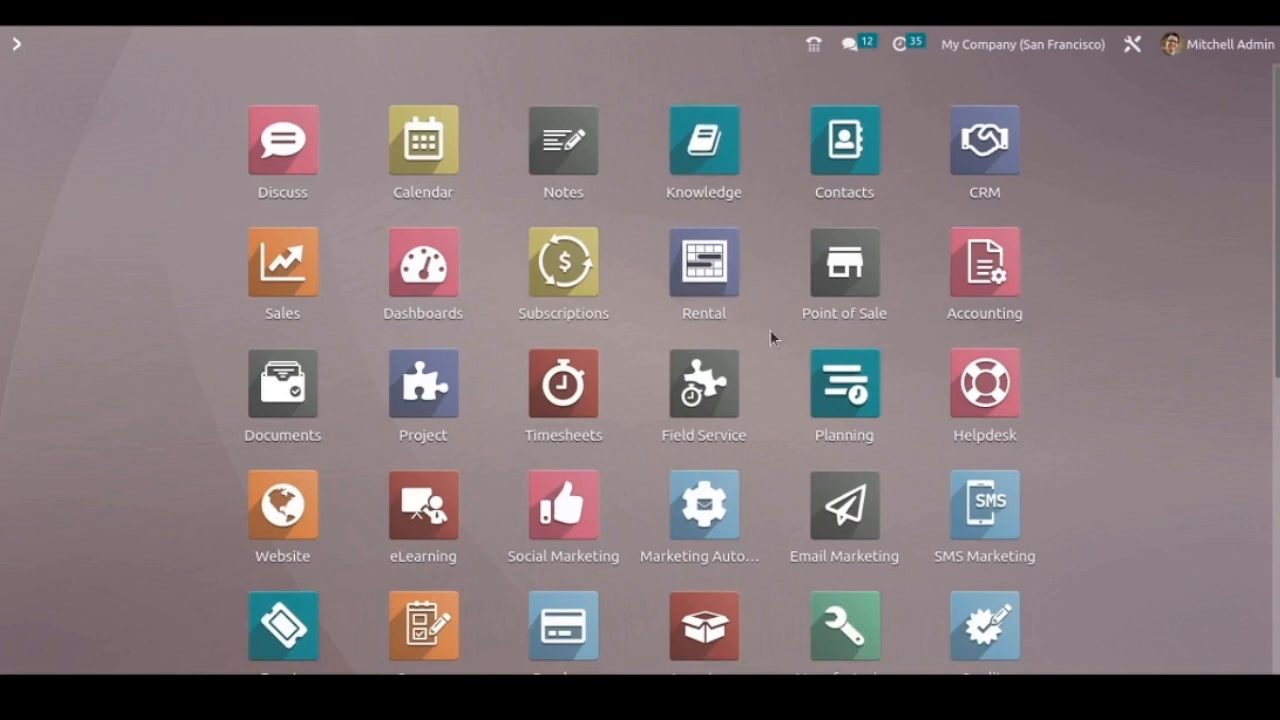
Switch to the Inventory app and open its configuration settings
text(inve)
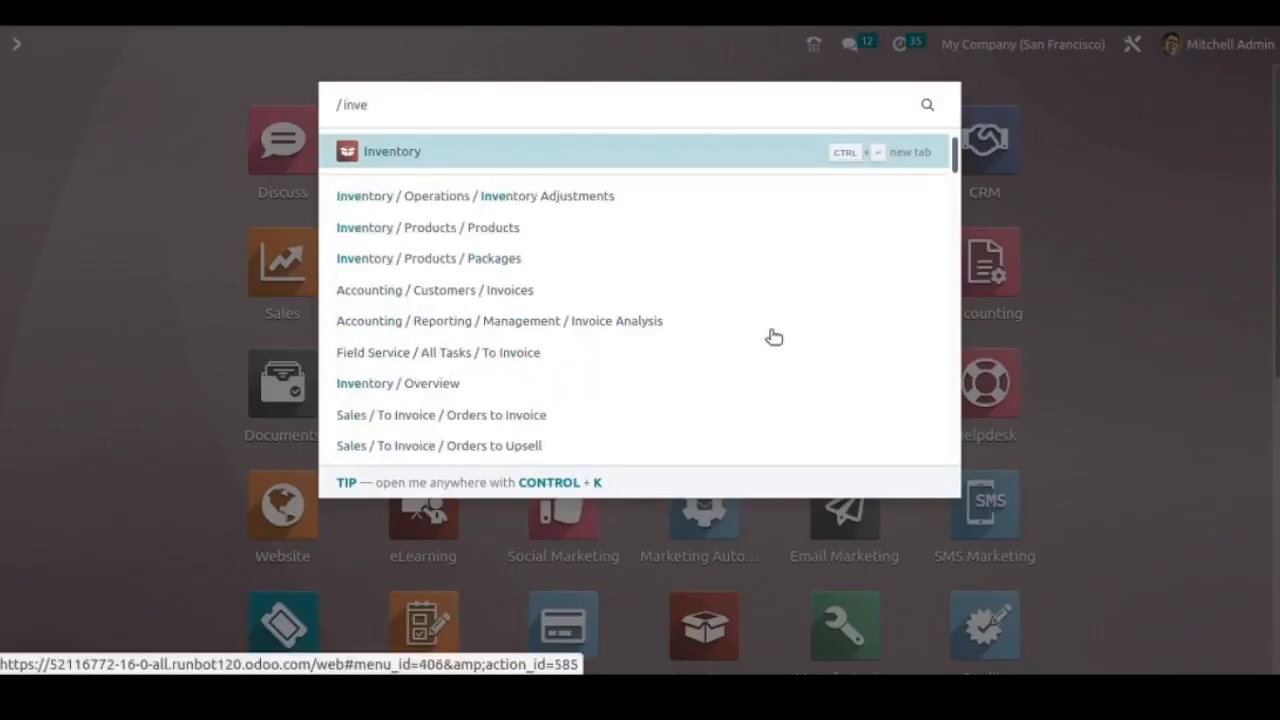
key(Return)
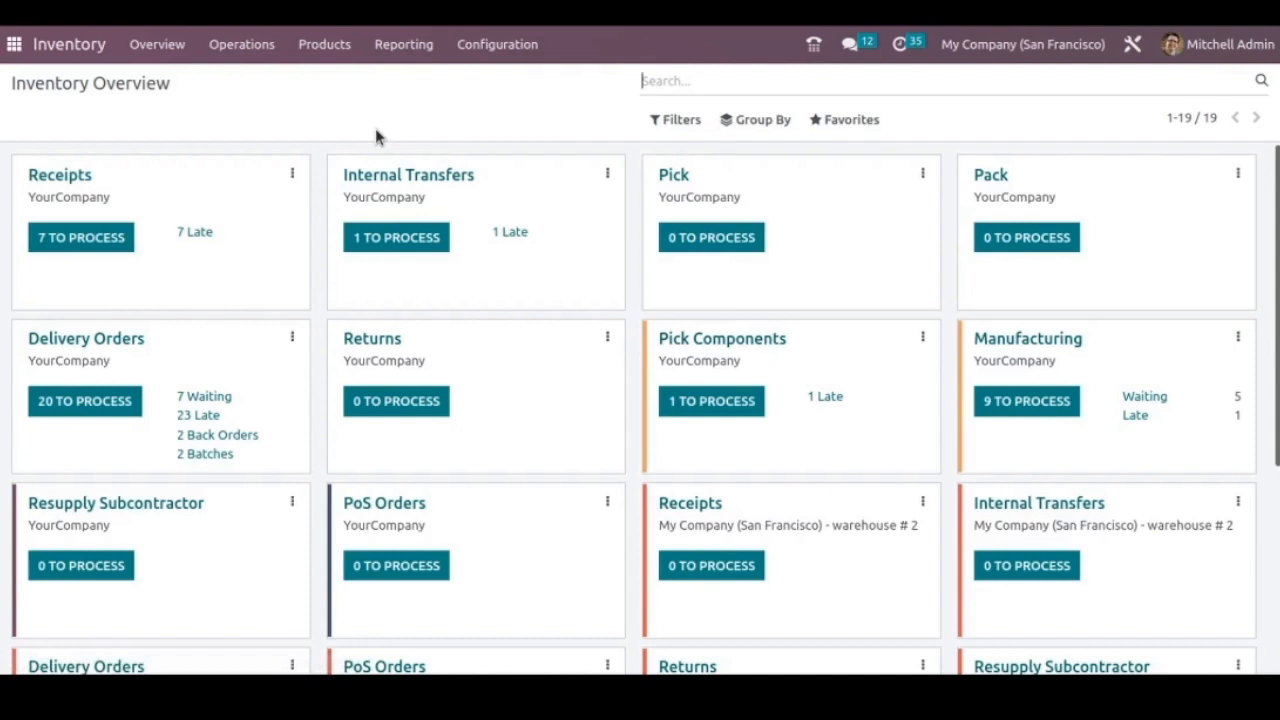
click(528, 50)
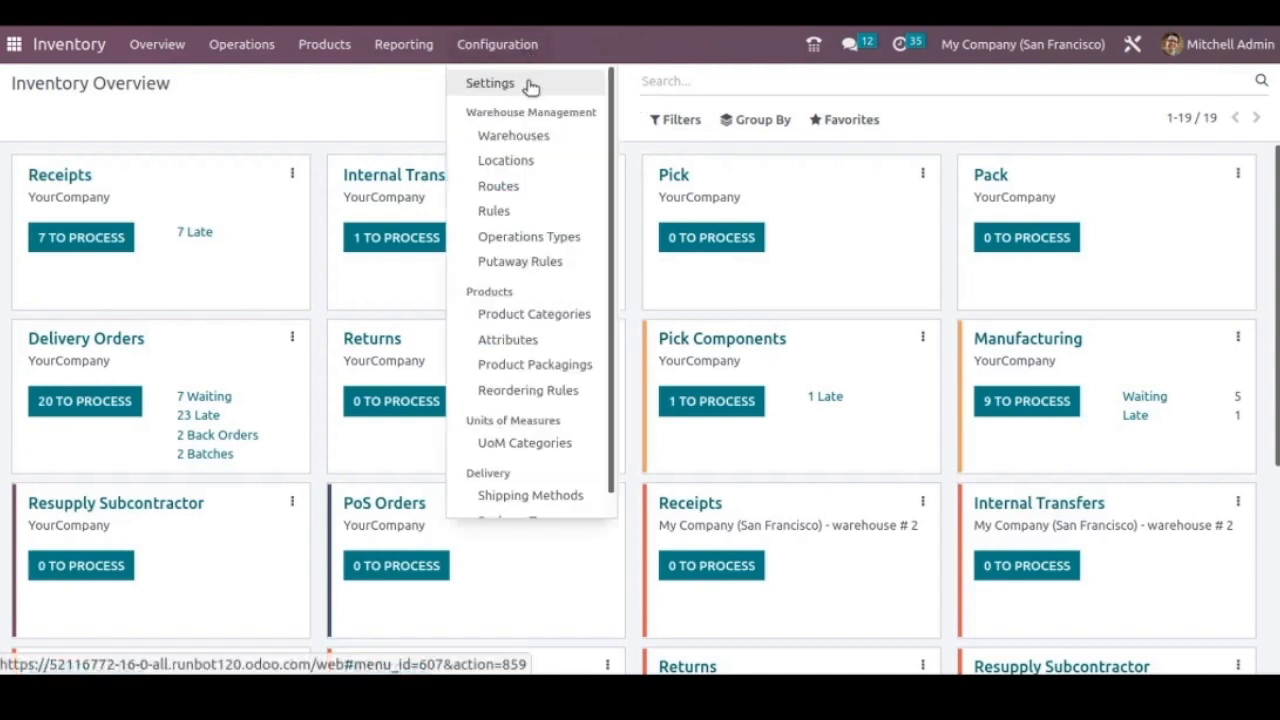
click(530, 87)
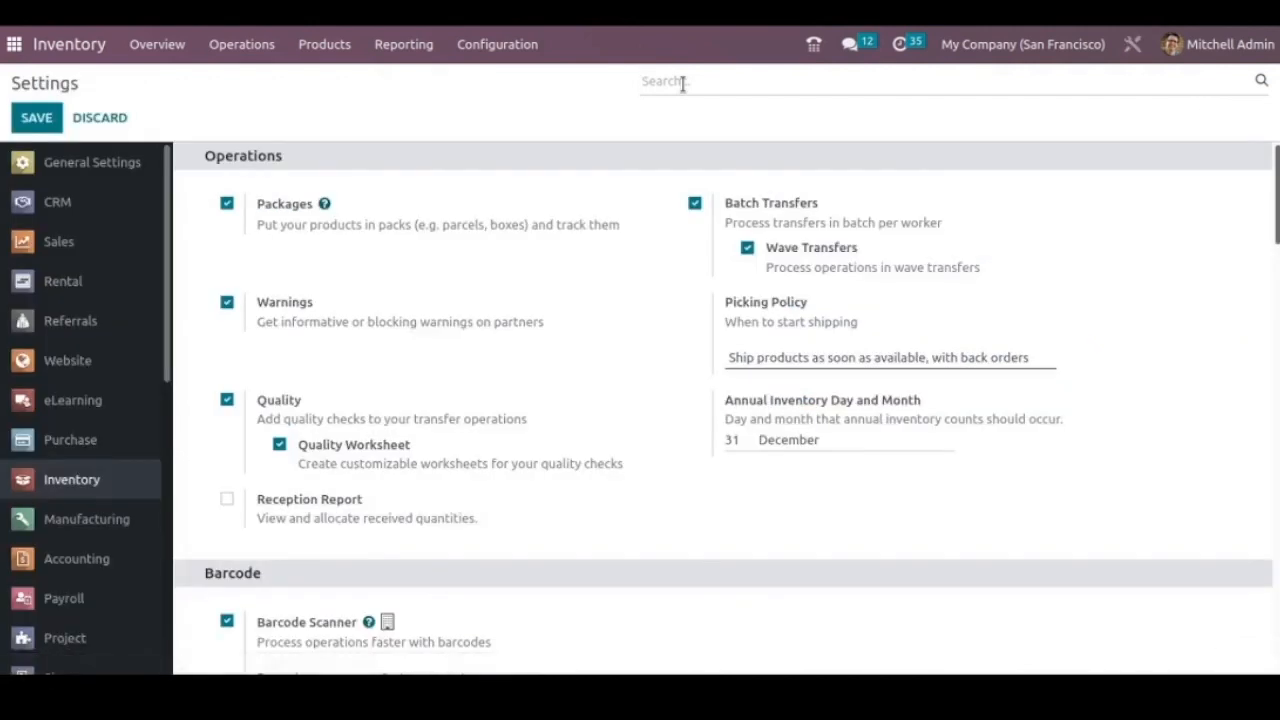
Find the Landed Costs option in the settings, enable it and save the change
click(682, 84)
text(lab)
key(BackSpace)
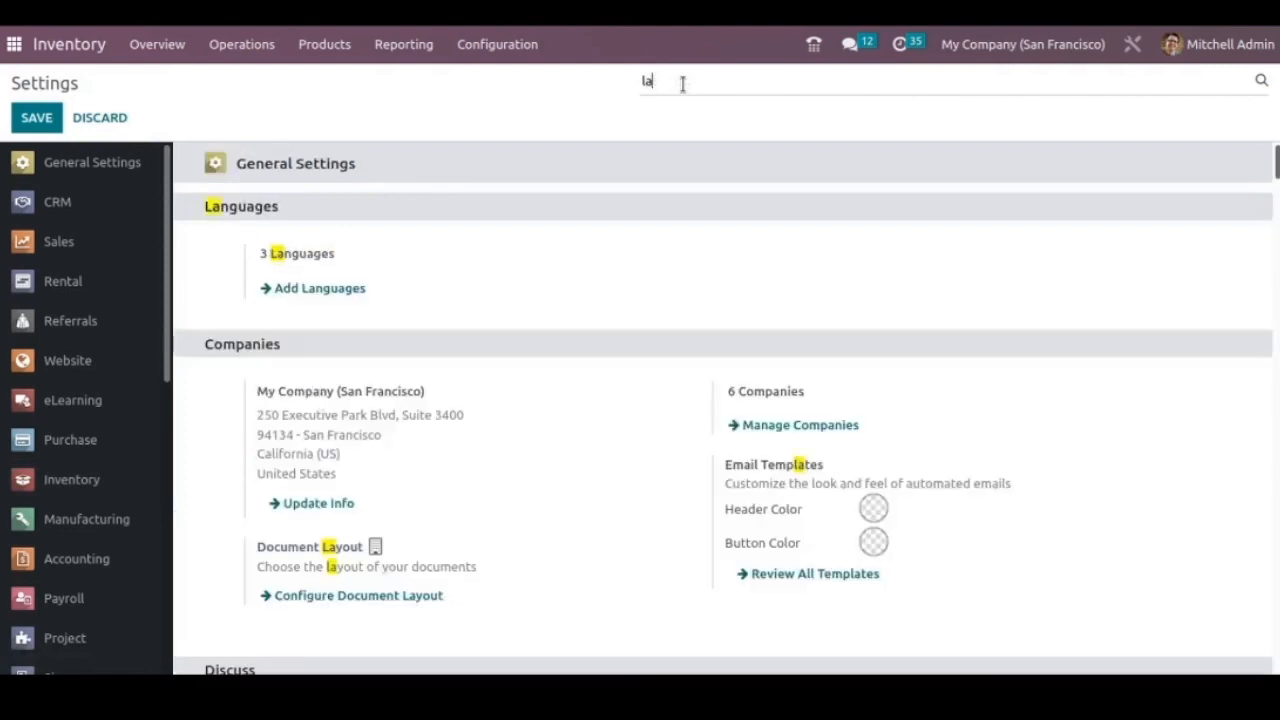
text(nded)
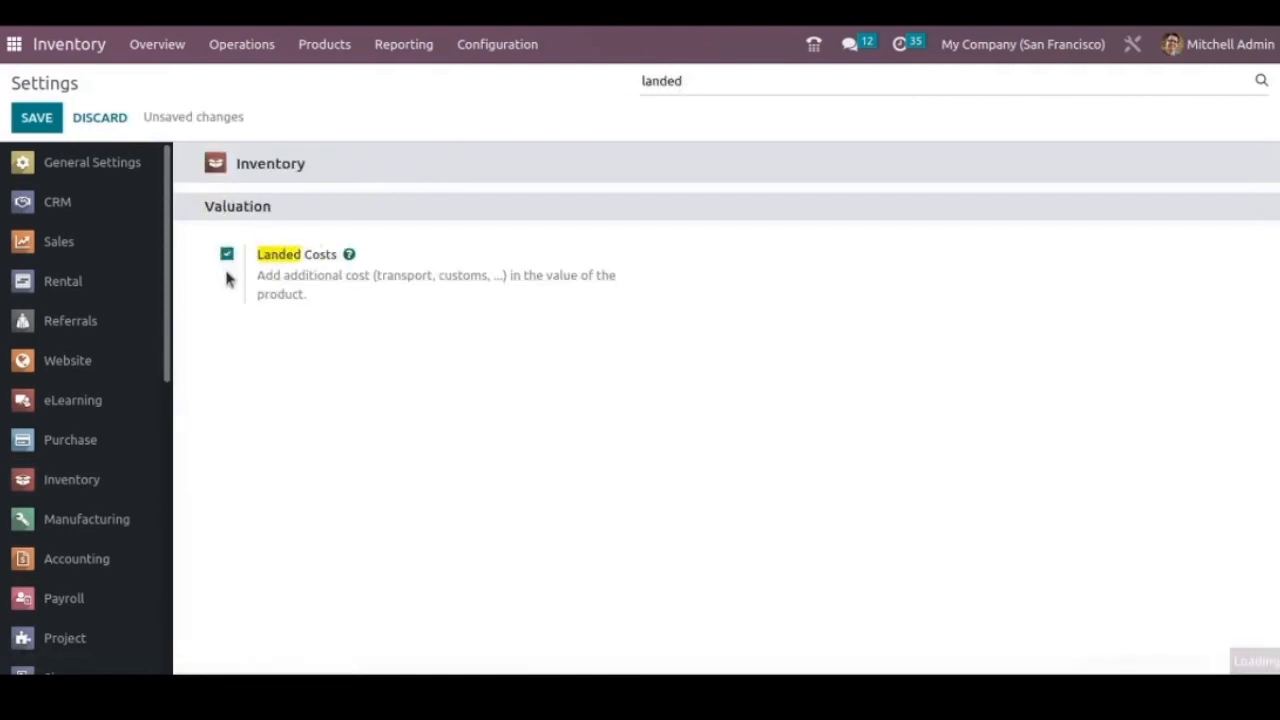
click(30, 119)
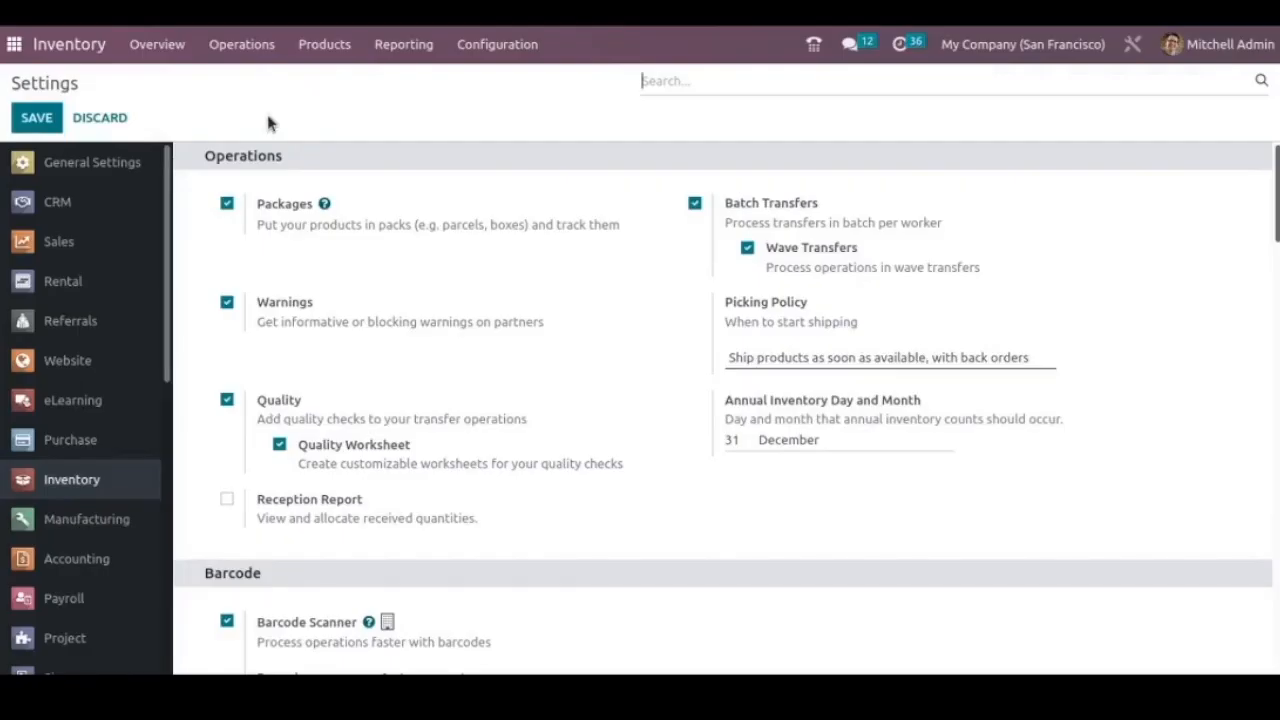
Create a new product named Transport and set its product type to Service
click(334, 45)
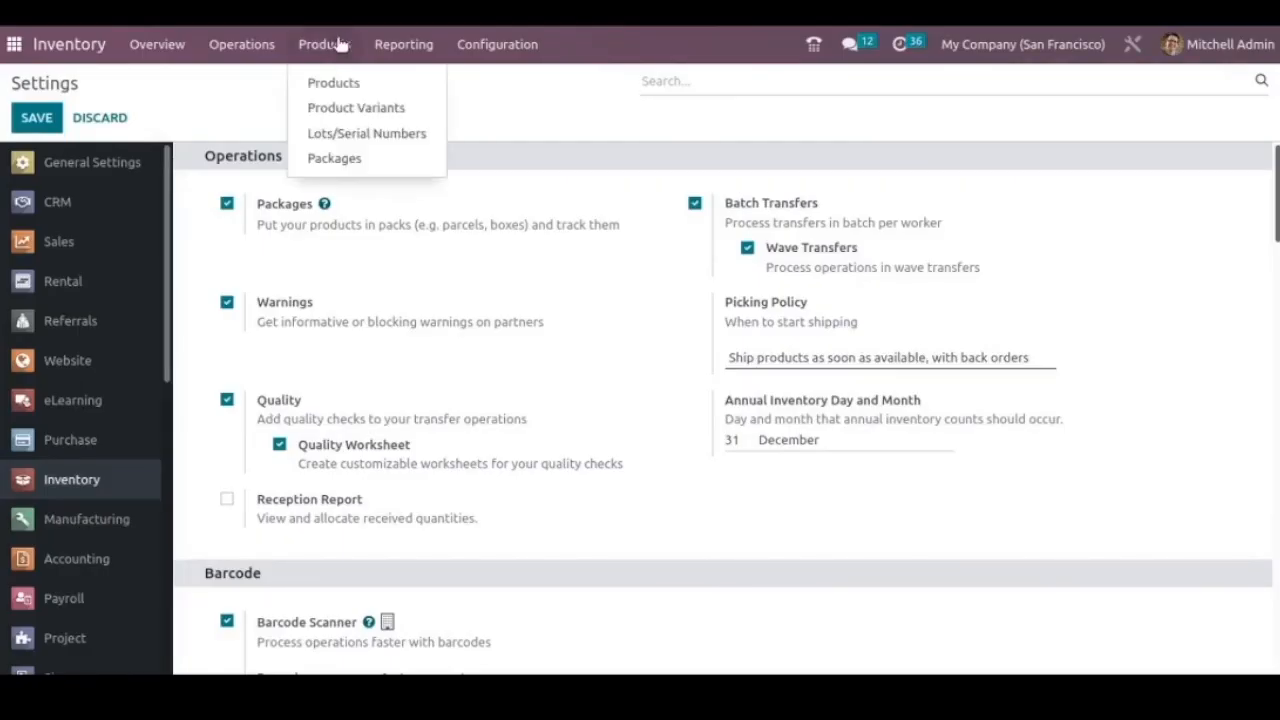
click(375, 84)
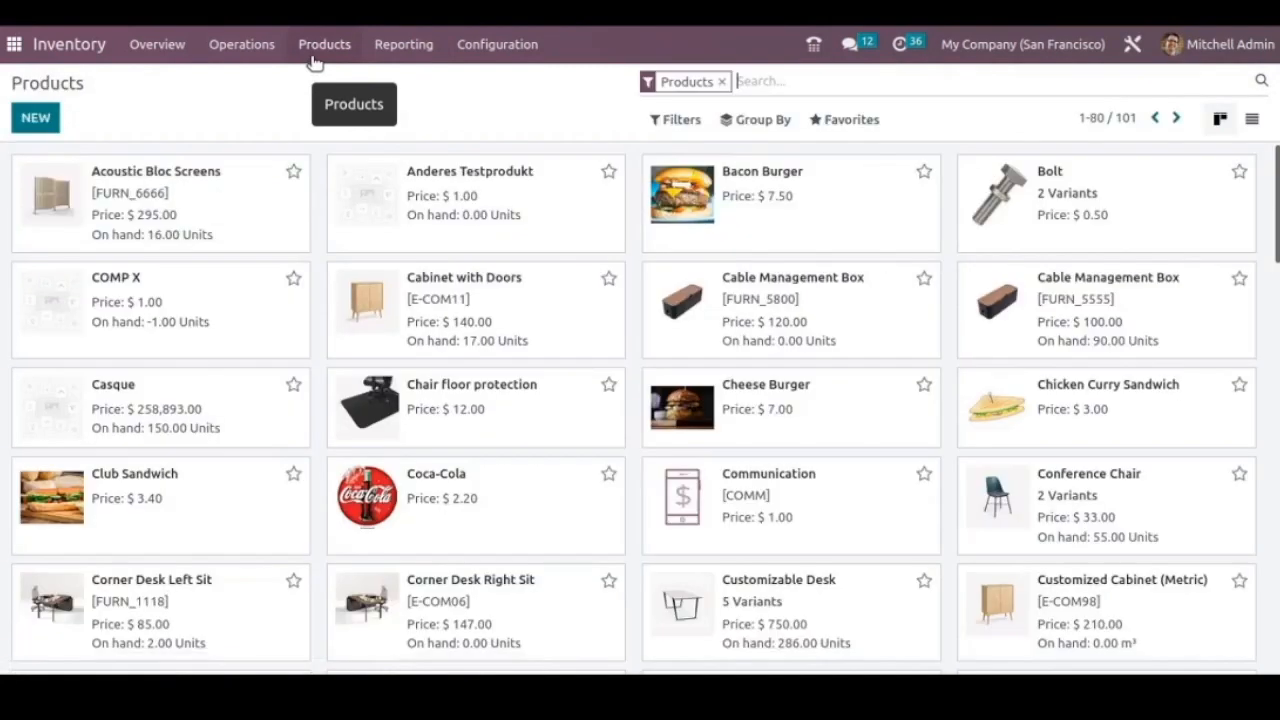
click(36, 119)
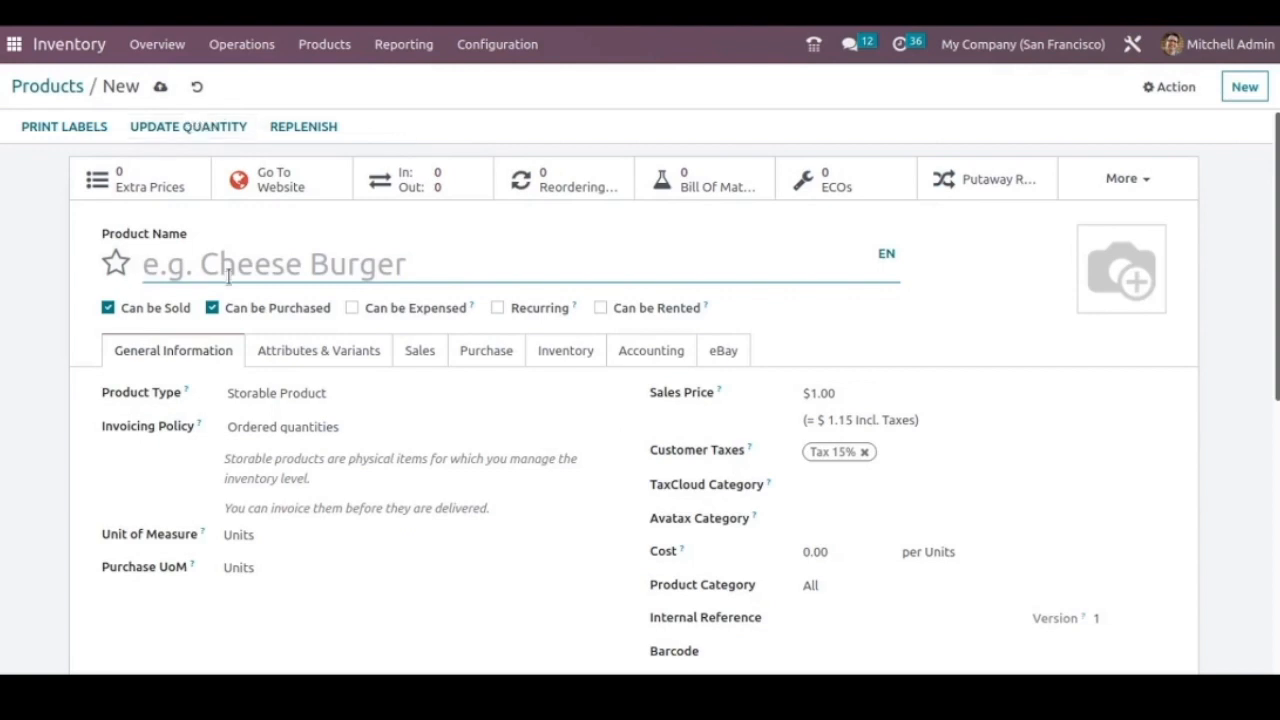
text(Trans)
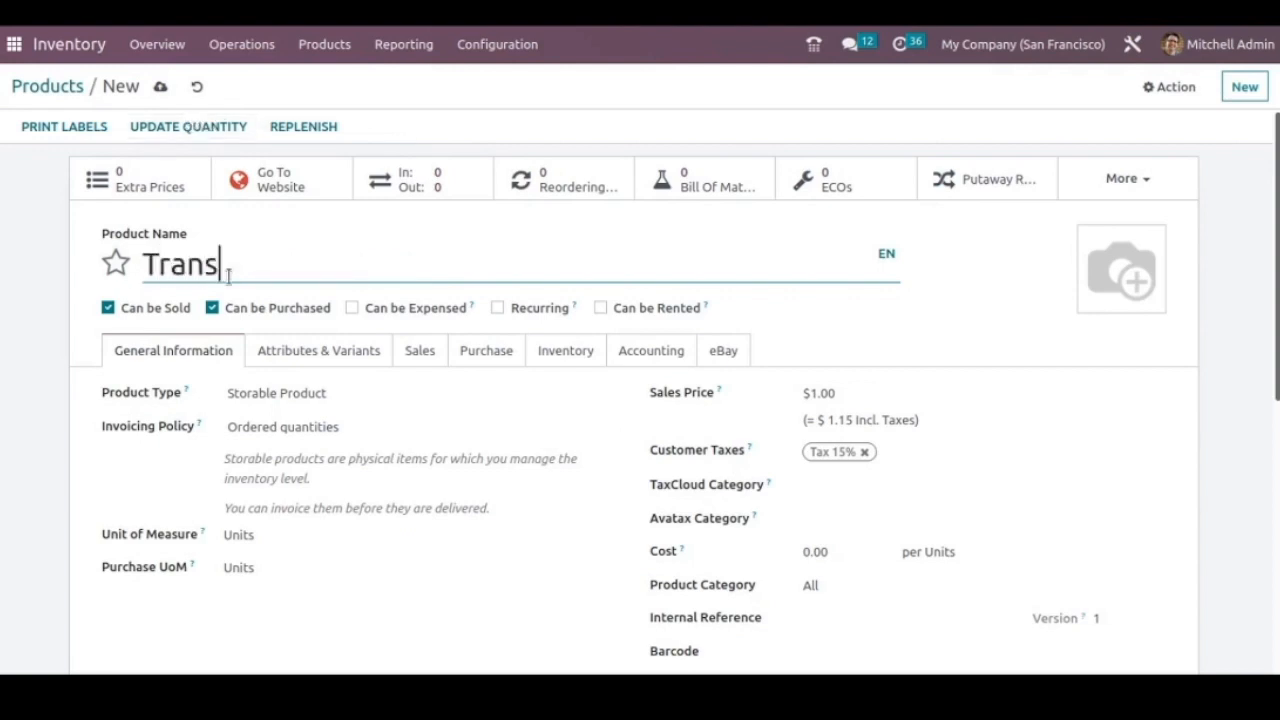
text(port)
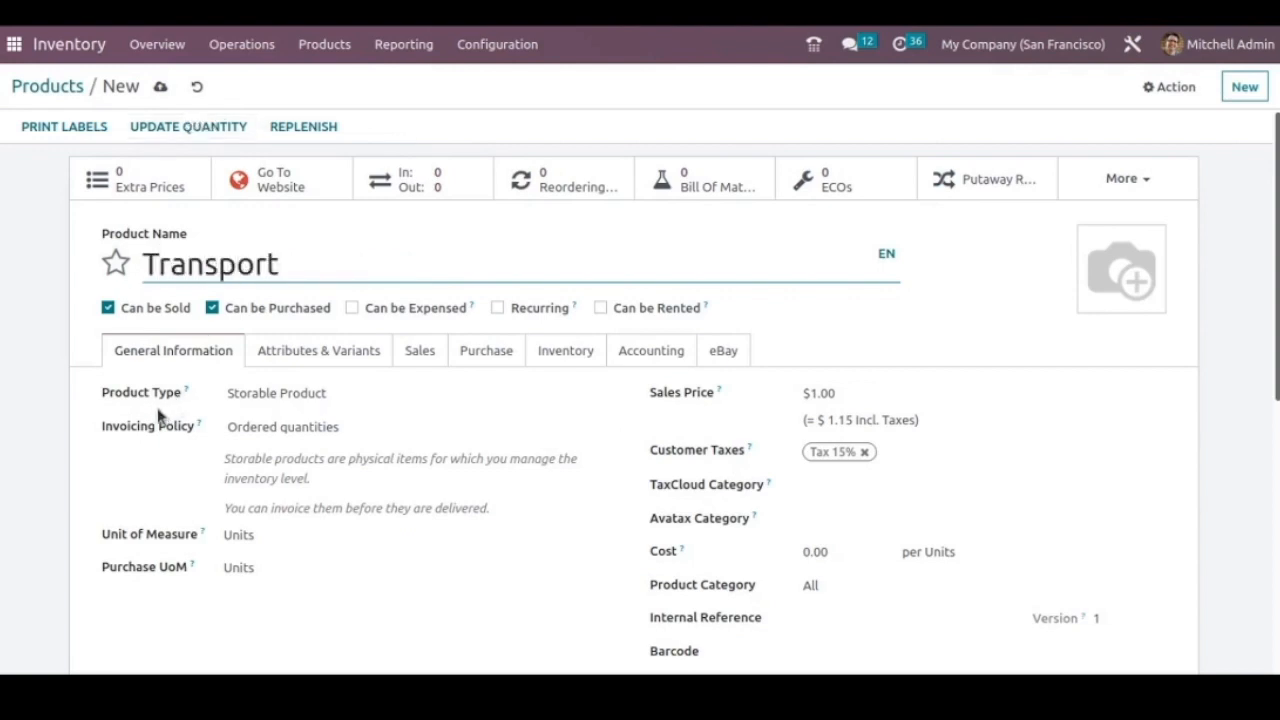
click(316, 395)
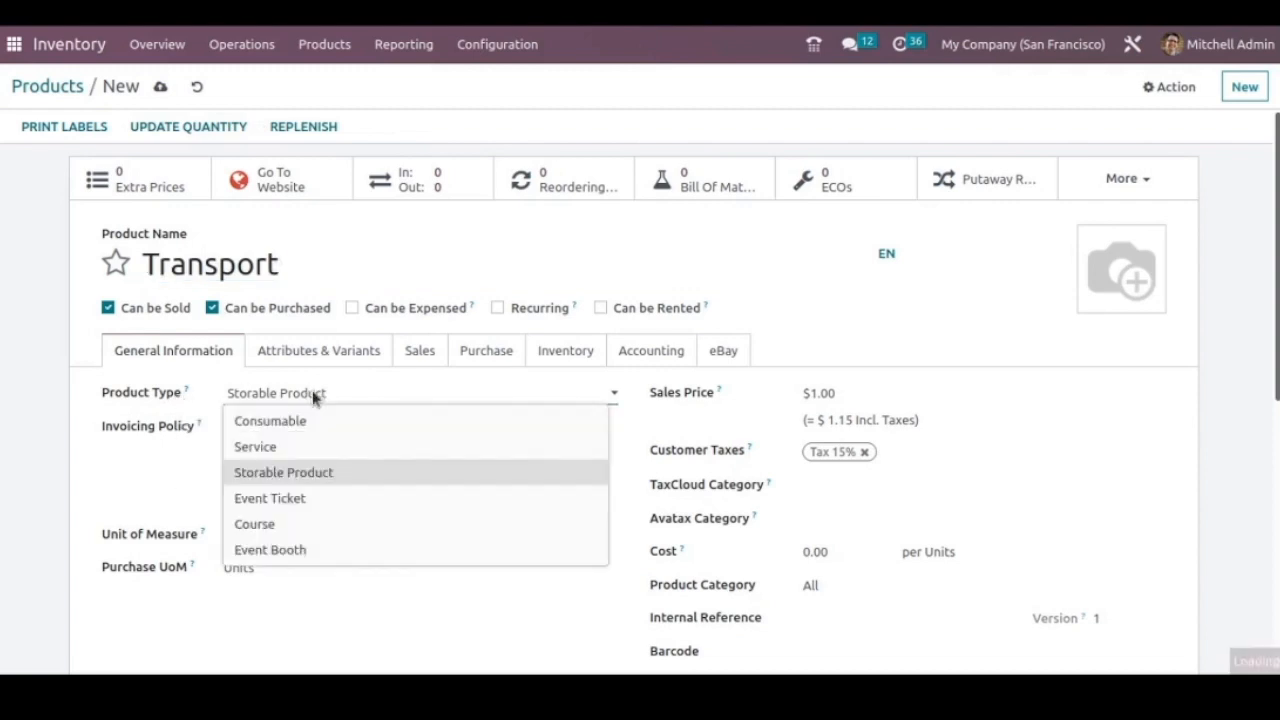
click(256, 447)
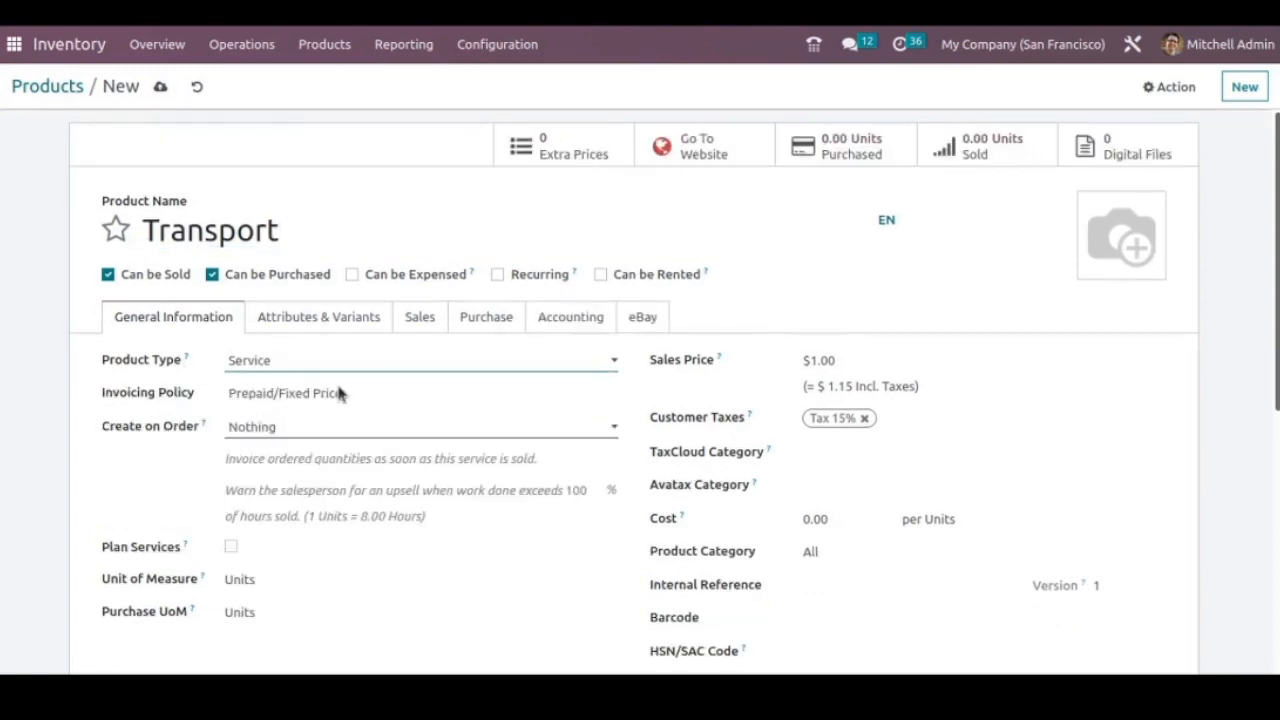
Mark the Transport product as a landed cost in its purchase details and save the product
click(484, 320)
scroll(815, 450, down, 2)
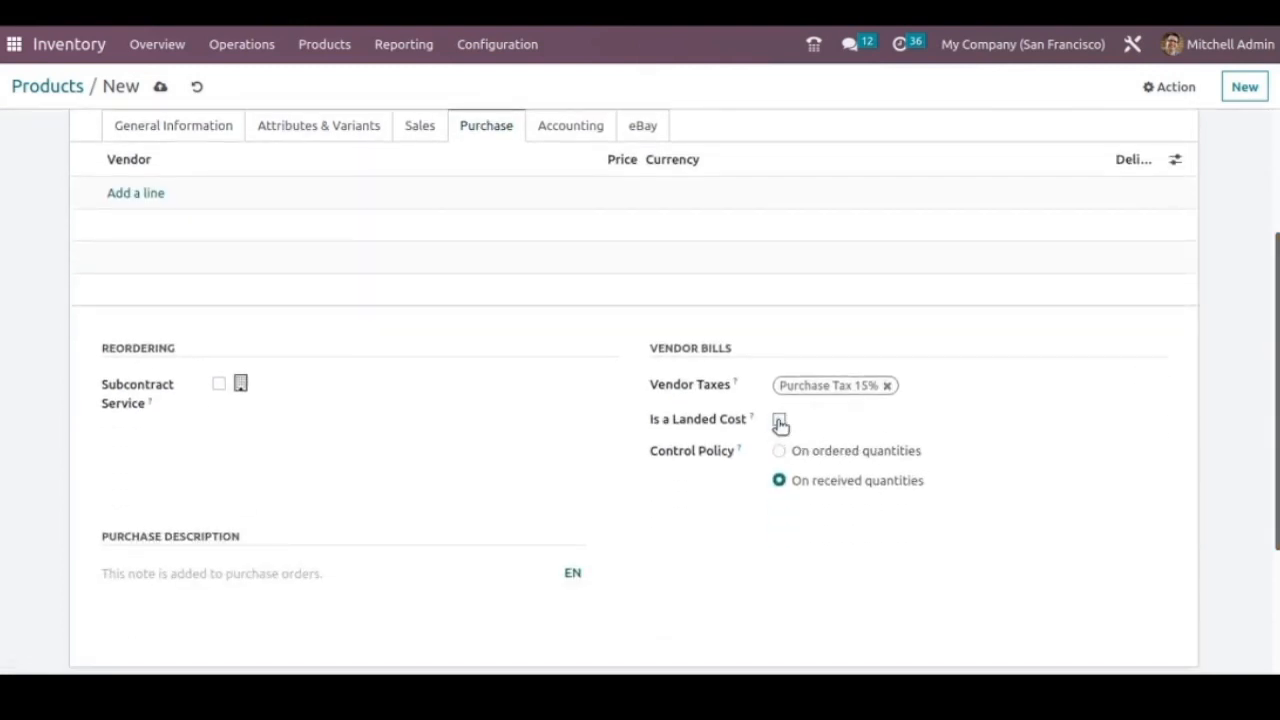
click(779, 420)
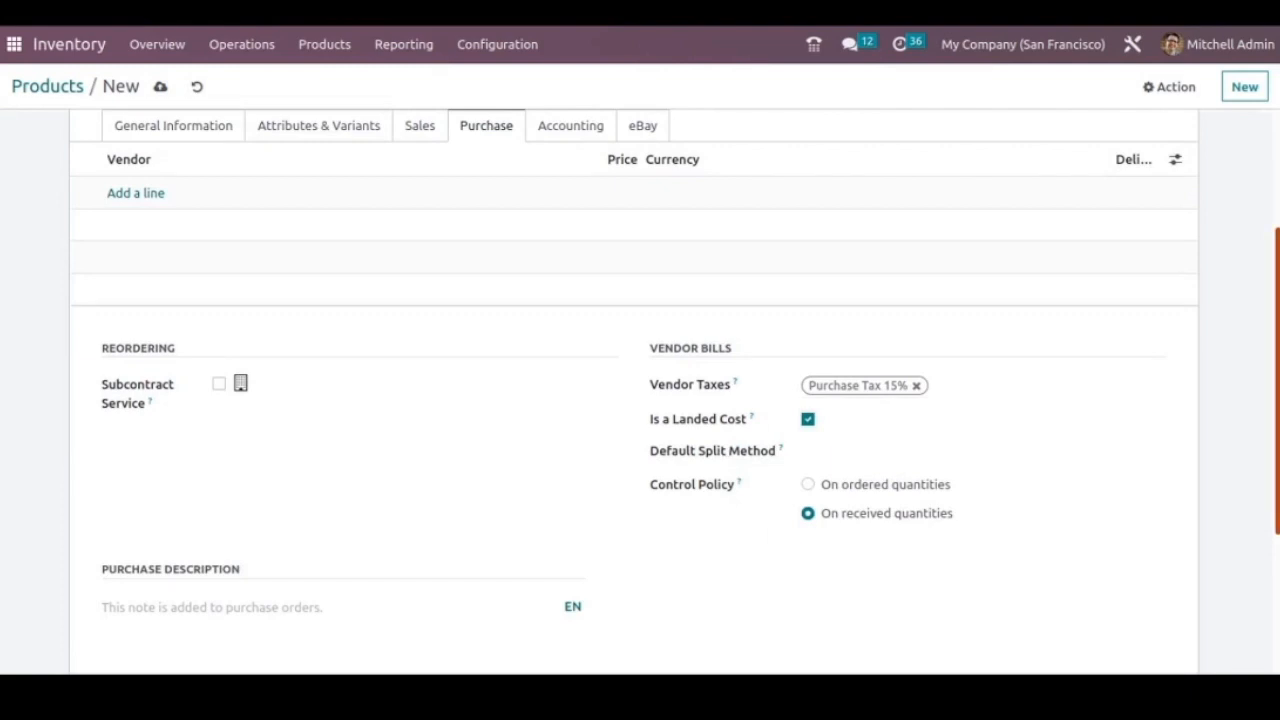
scroll(1218, 401, up, 2)
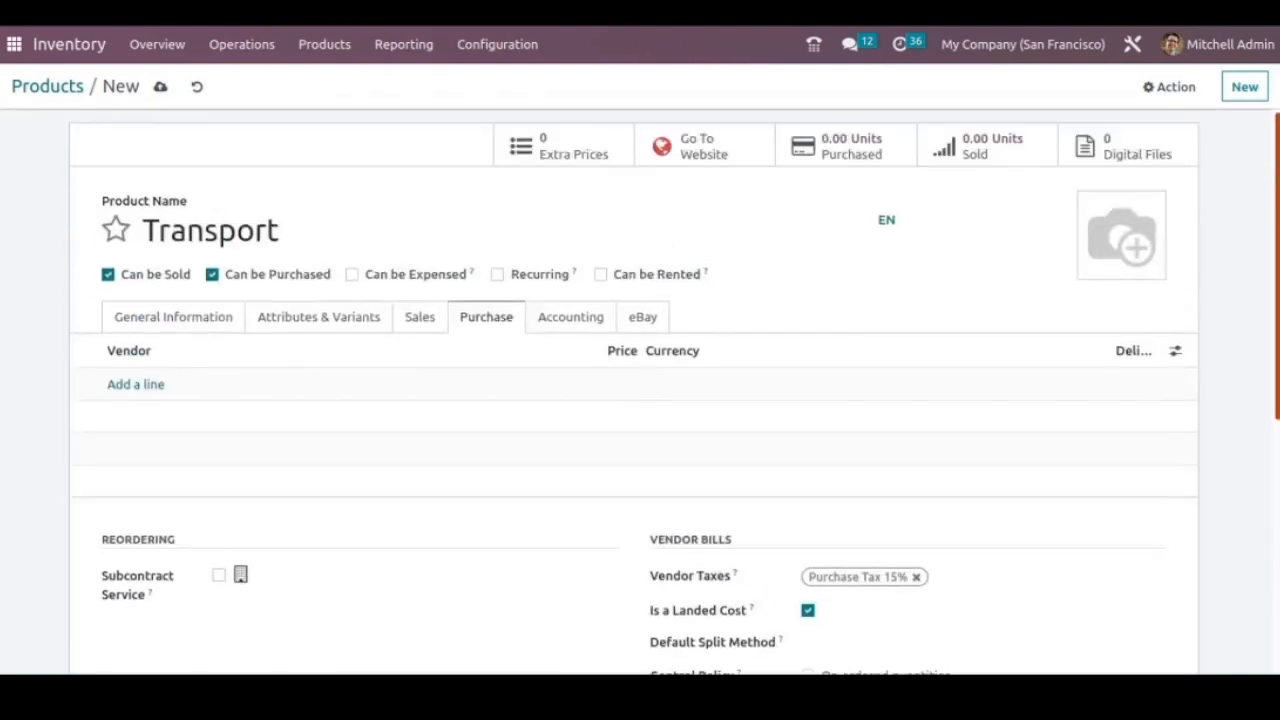
click(163, 88)
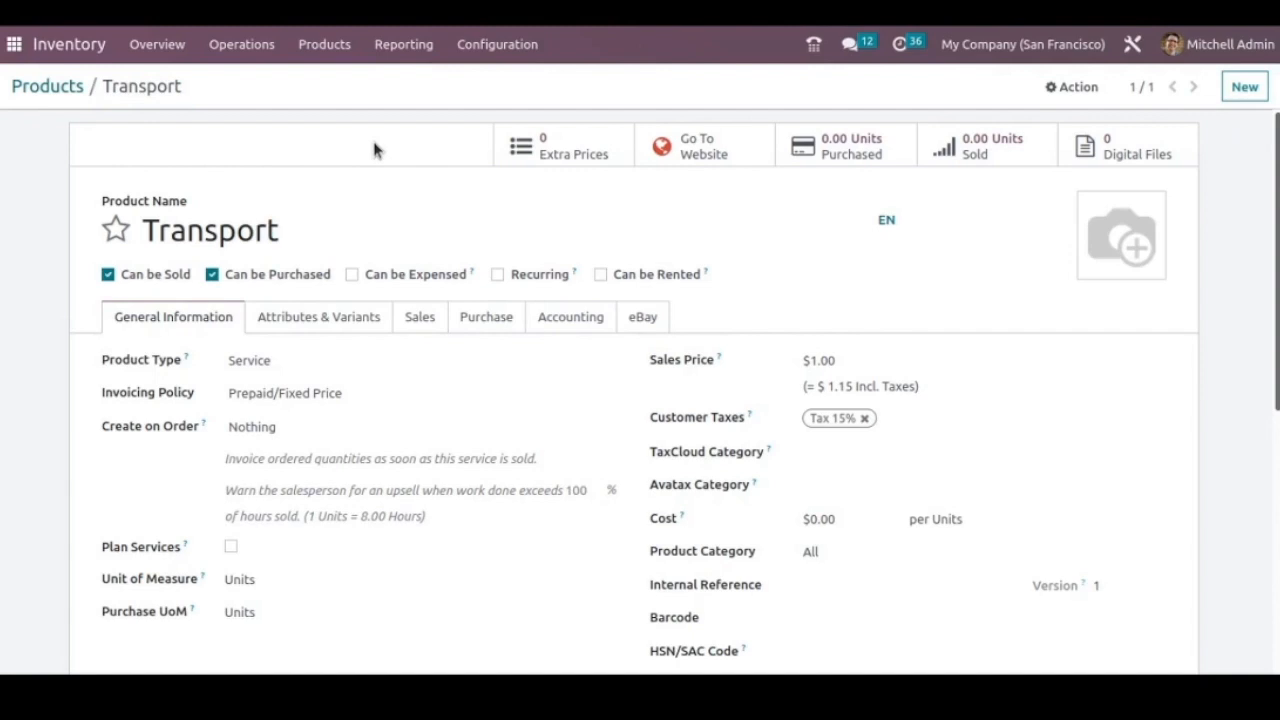
Open the All product category and examine its inventory valuation and the available costing methods
click(513, 50)
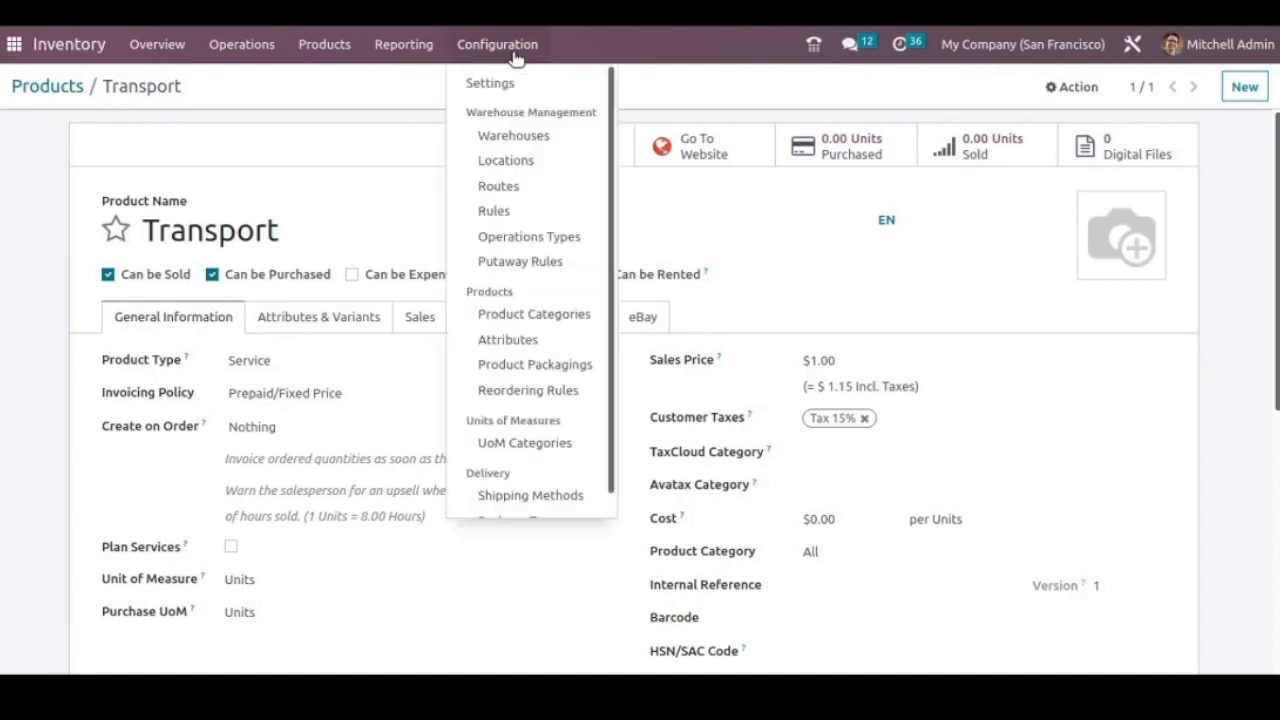
click(548, 314)
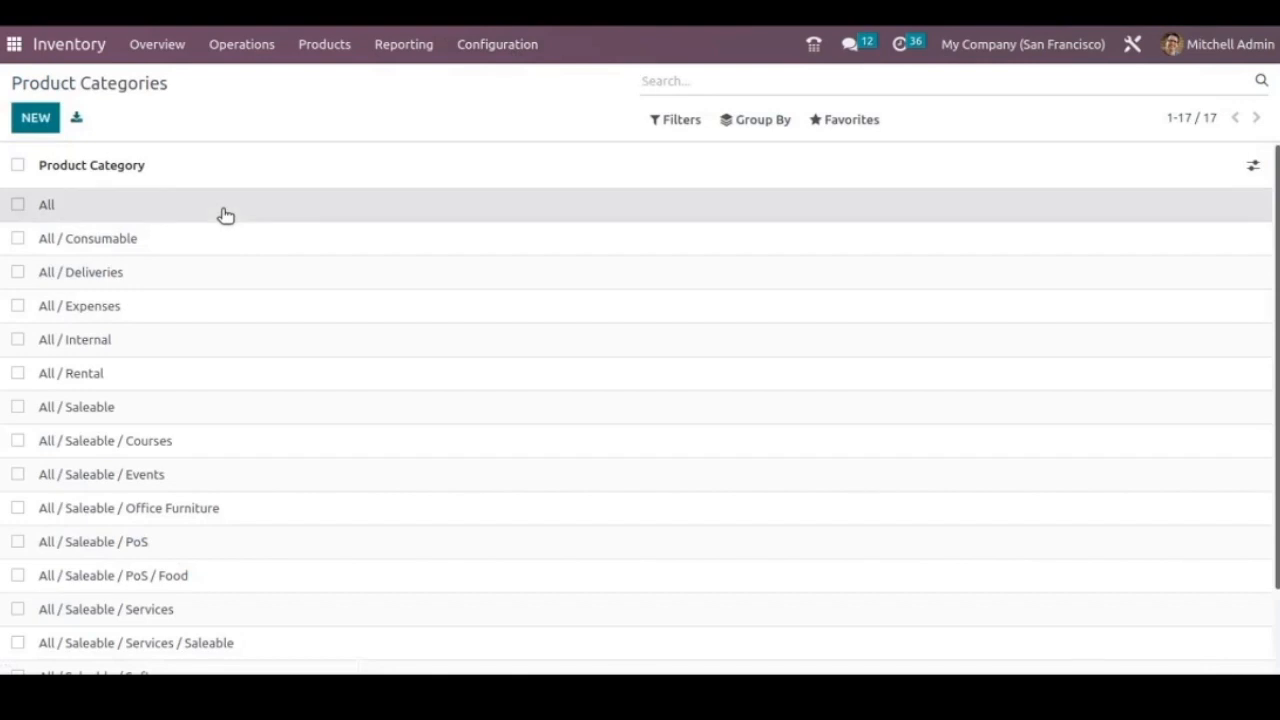
click(222, 212)
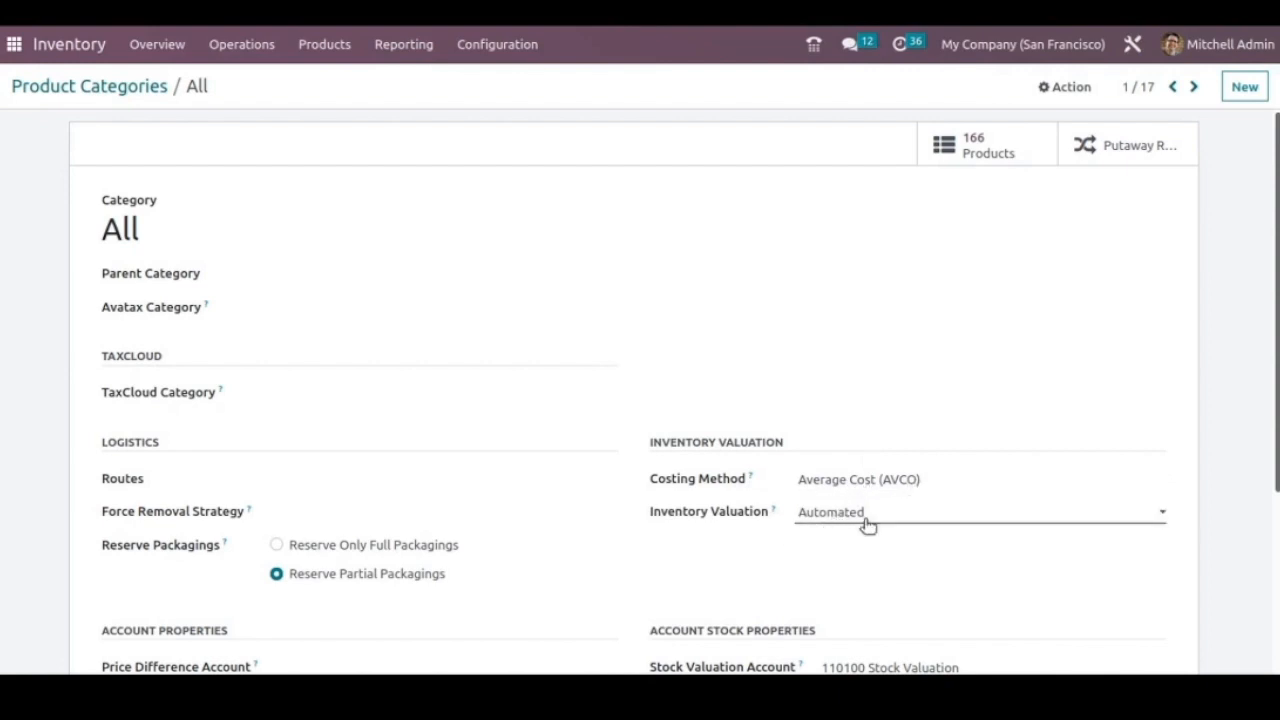
click(943, 481)
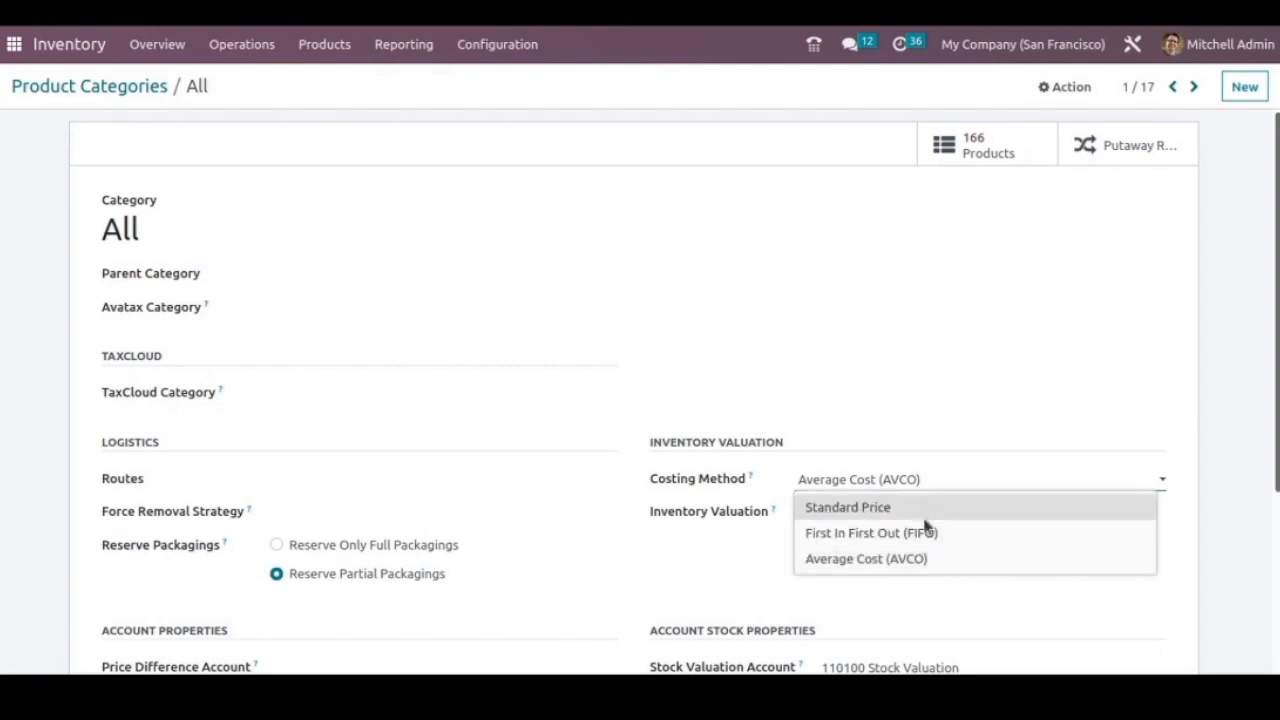
click(898, 592)
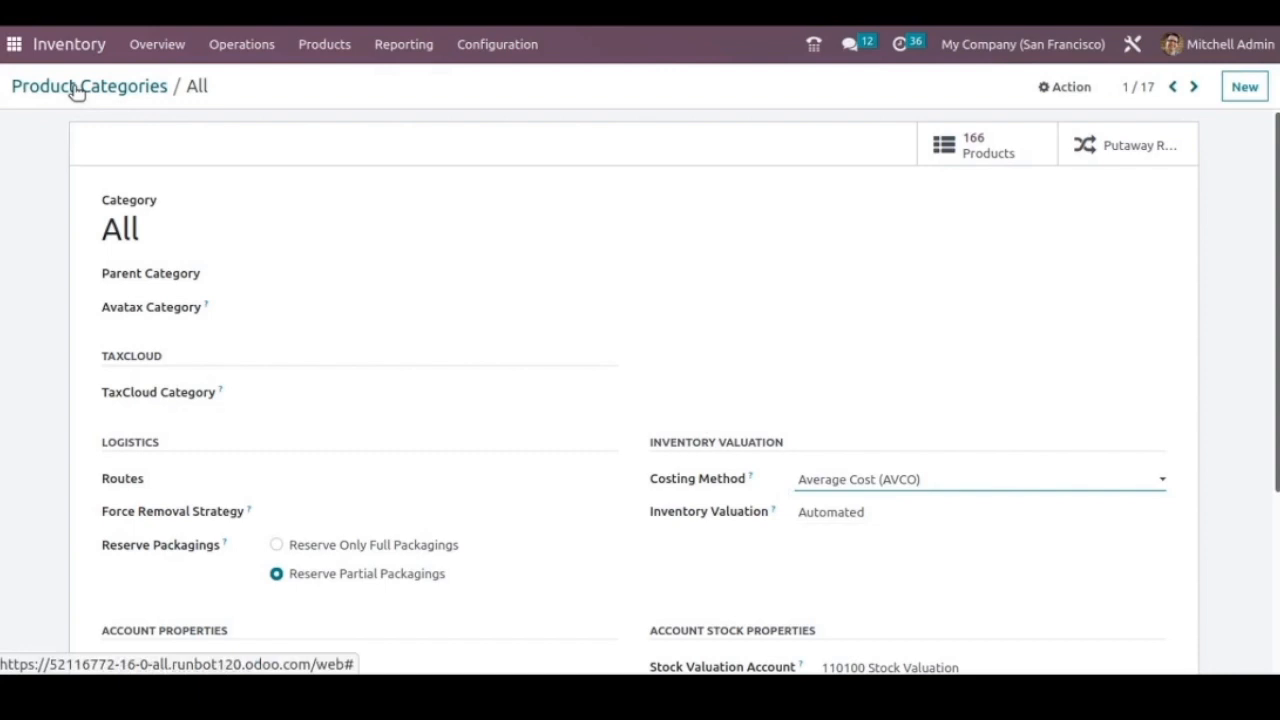
Switch to the Purchase app and start a new request for quotation with an existing contact as vendor
click(14, 44)
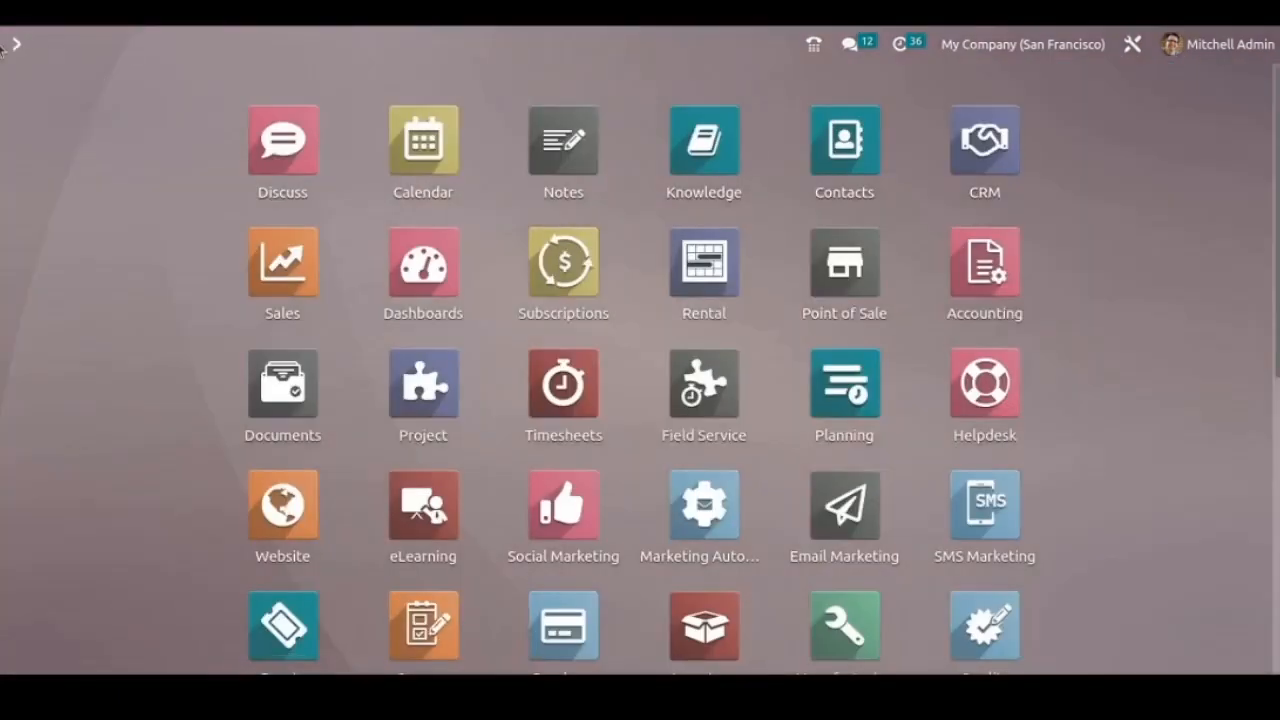
text(pu)
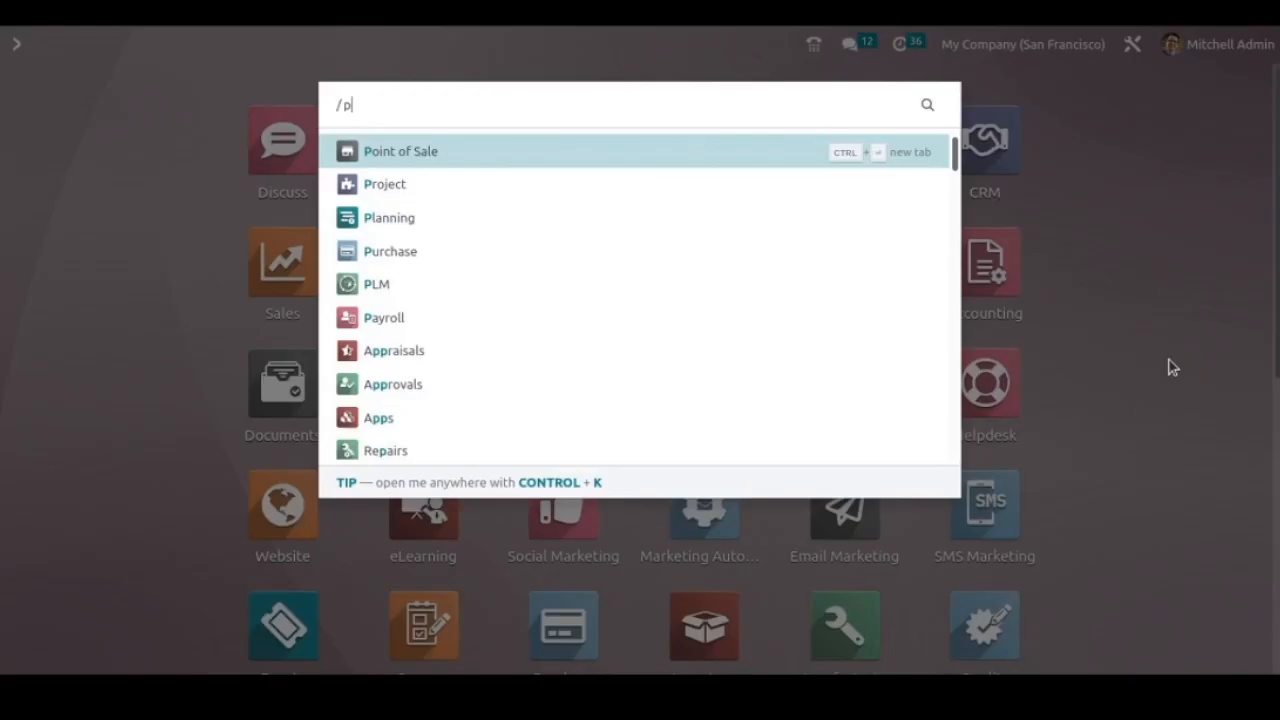
text(r)
key(Return)
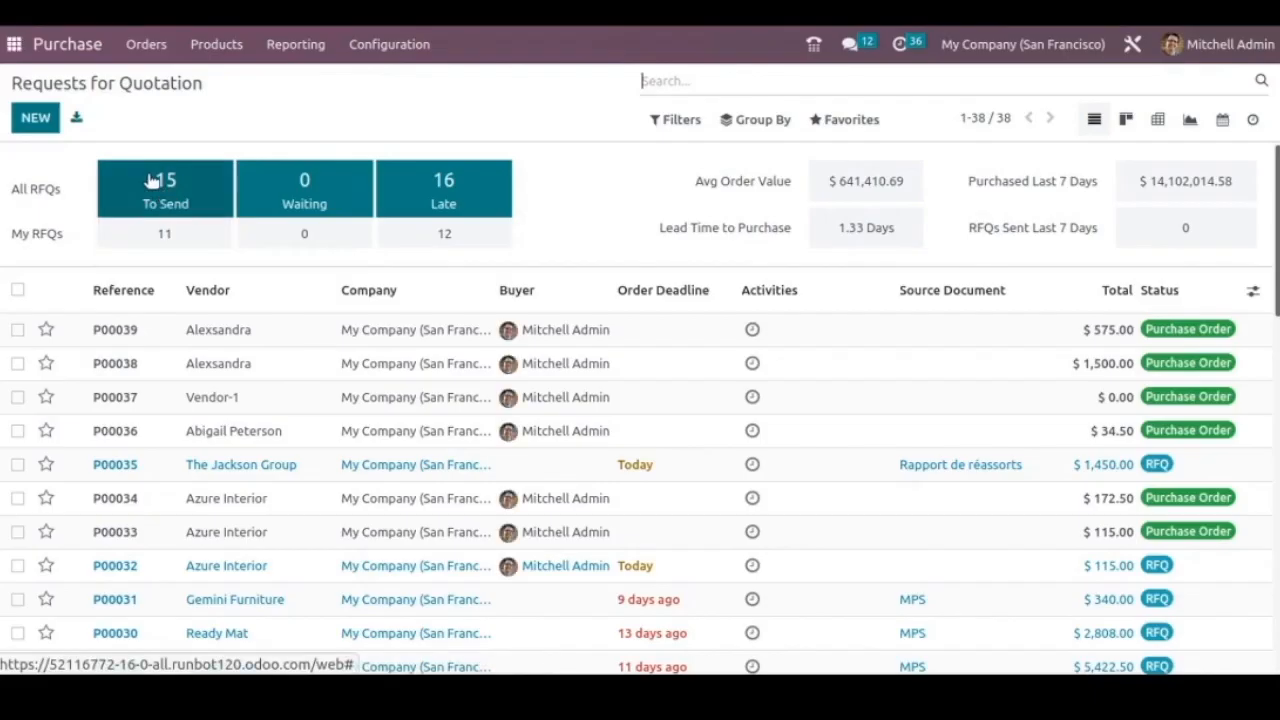
click(44, 122)
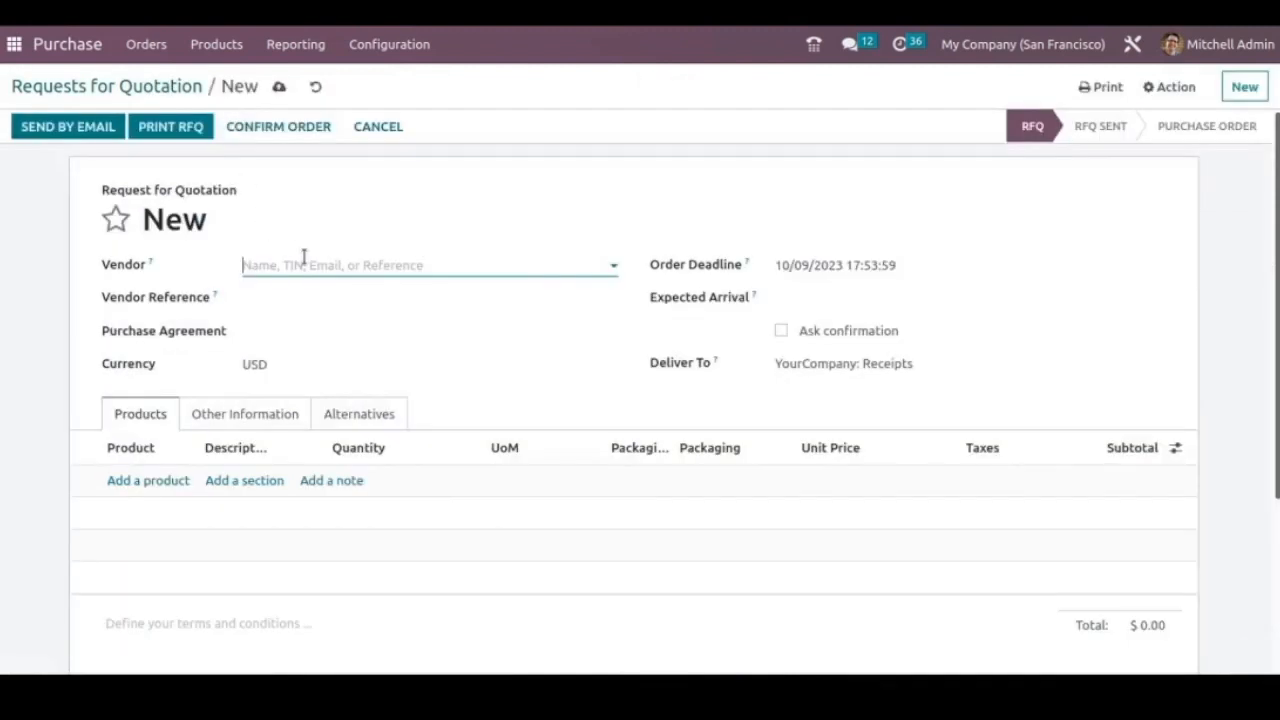
click(310, 265)
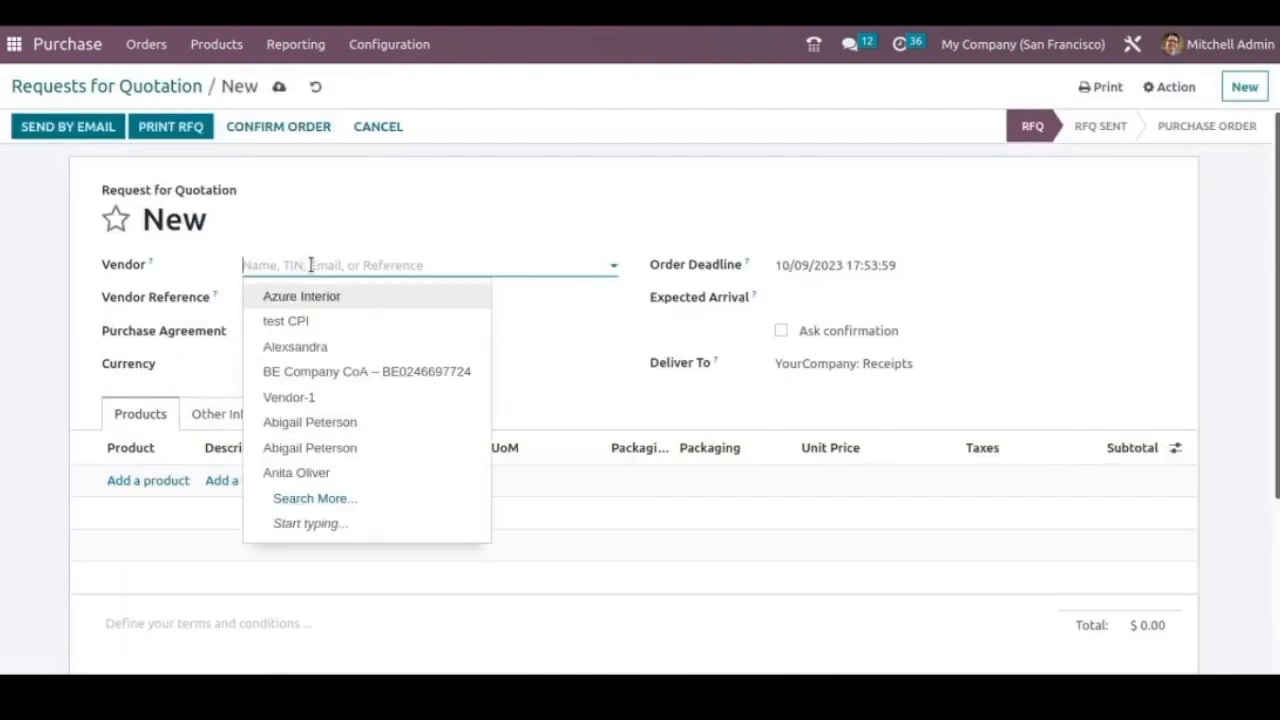
click(300, 472)
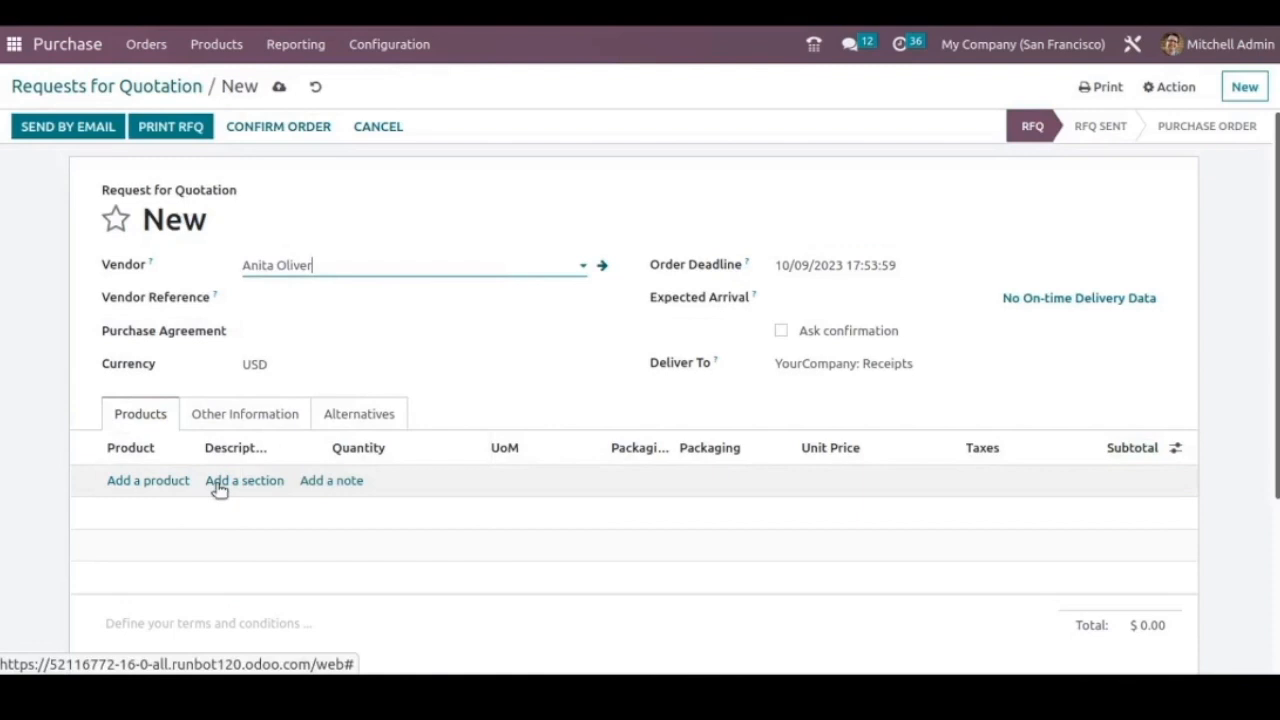
Add the [FURN_7800] Desk Combination product to the request for quotation with a quantity of 5
click(143, 481)
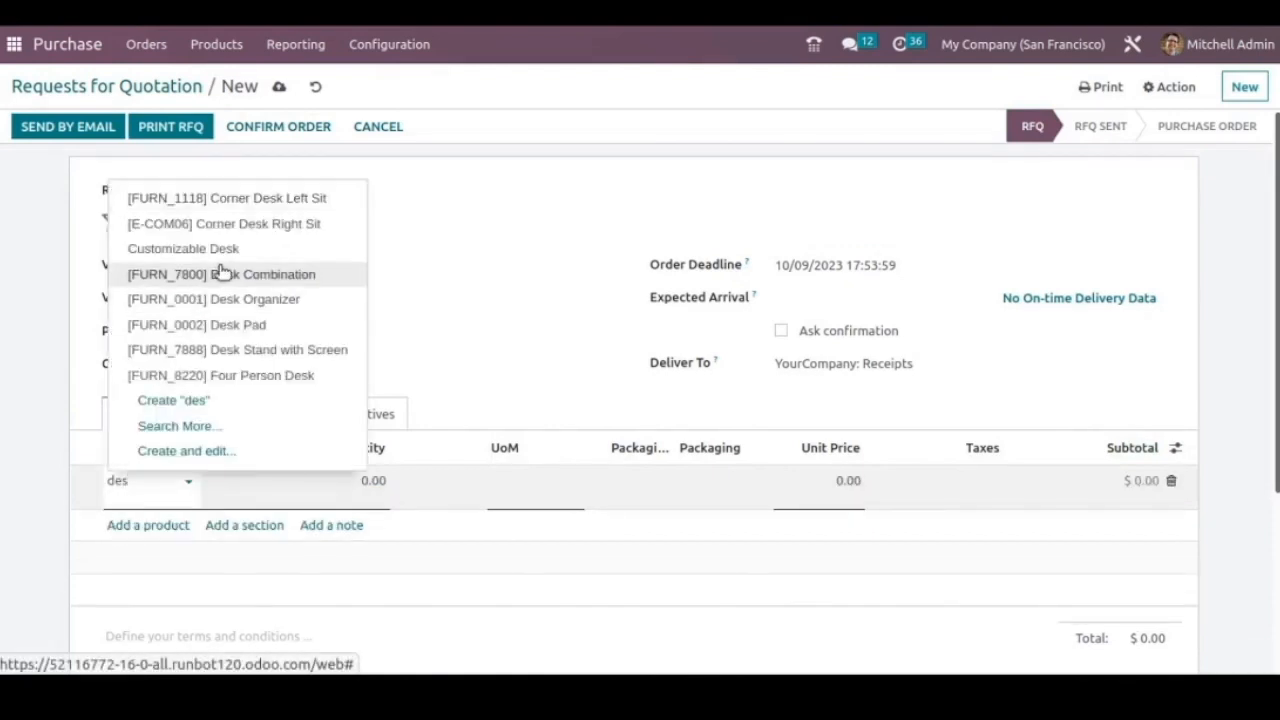
click(222, 273)
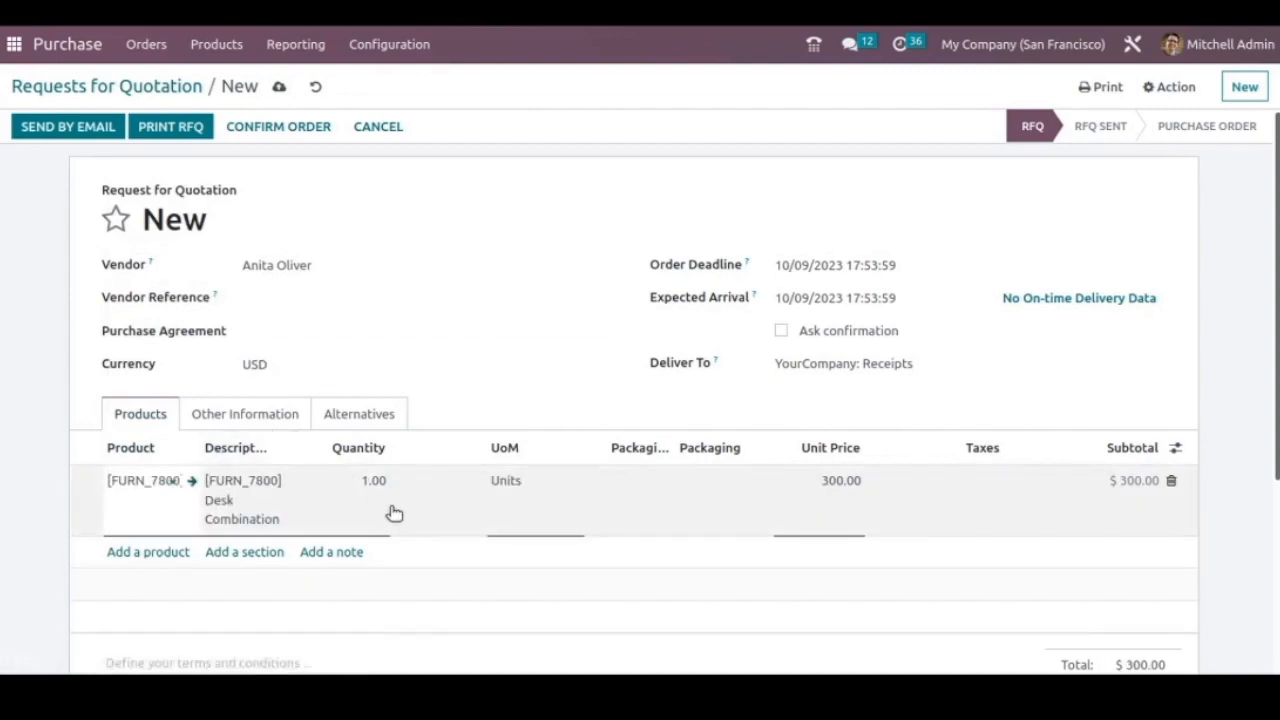
click(350, 477)
text(5)
click(540, 413)
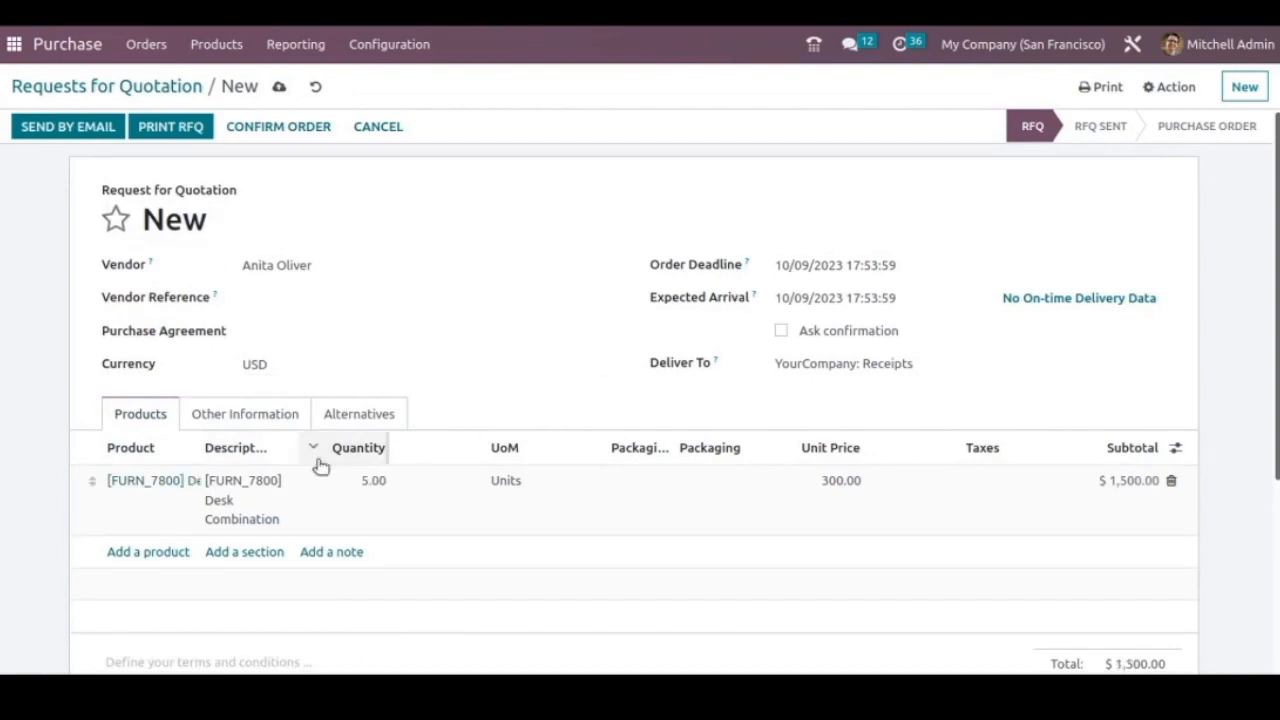
Save the request for quotation, confirm it as a purchase order and open its product receipt
click(279, 87)
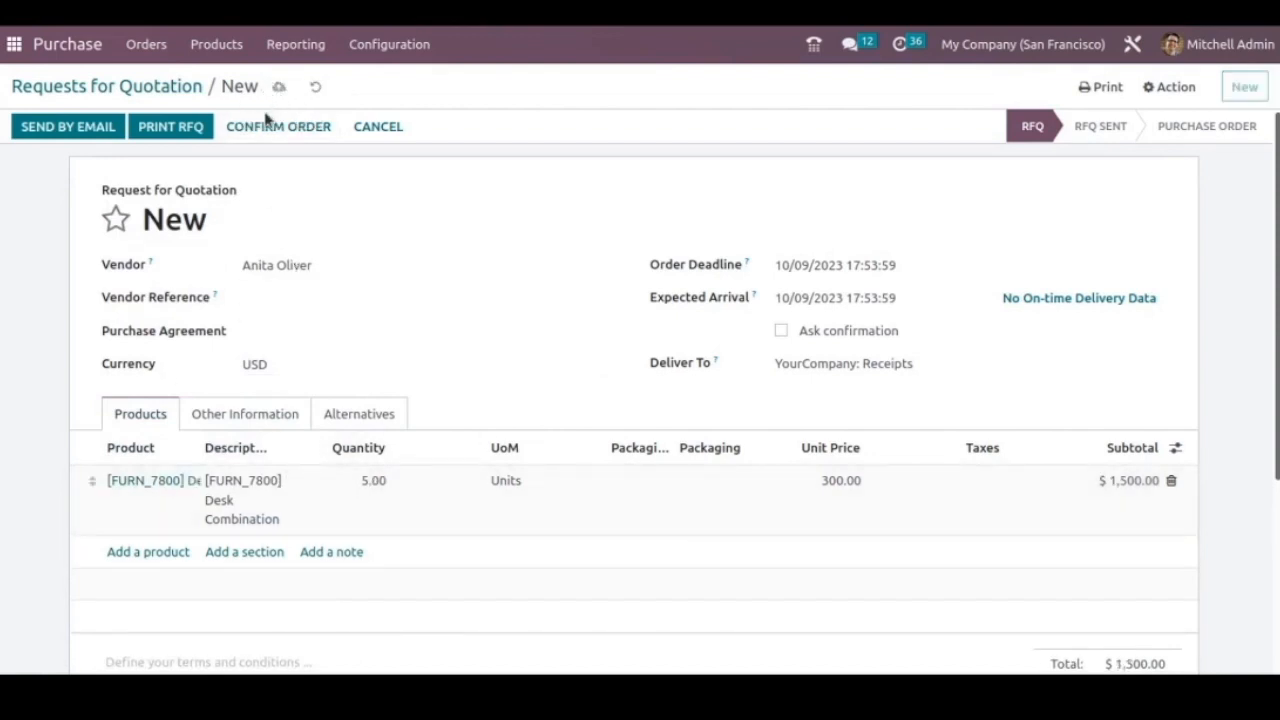
click(267, 128)
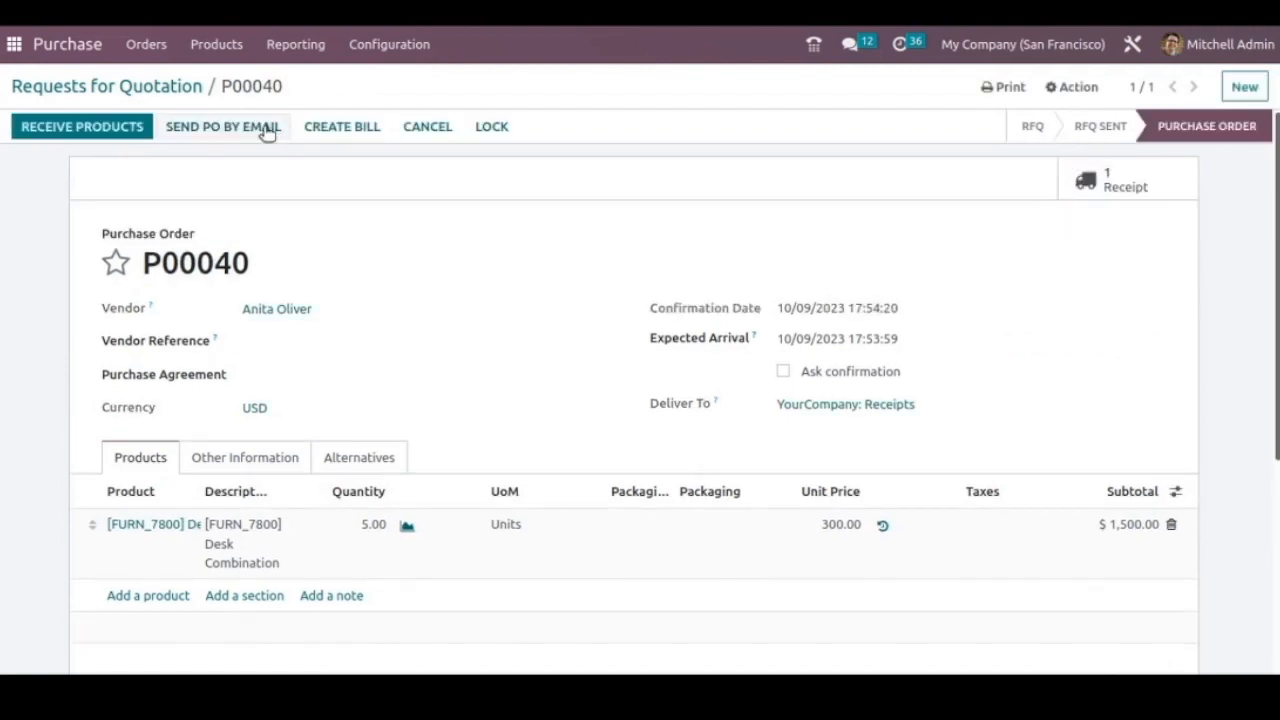
click(107, 130)
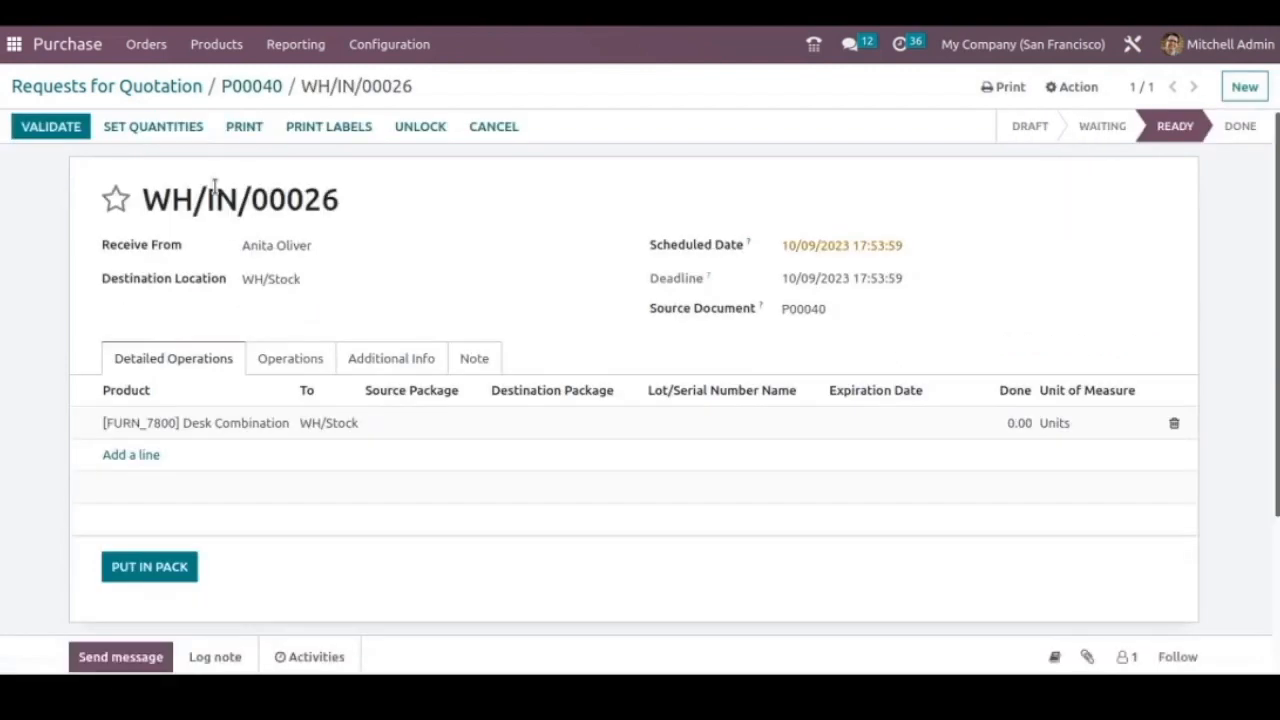
Fill the receipt's done quantities with the ordered amounts, validate the receipt and return to the purchase order
click(155, 124)
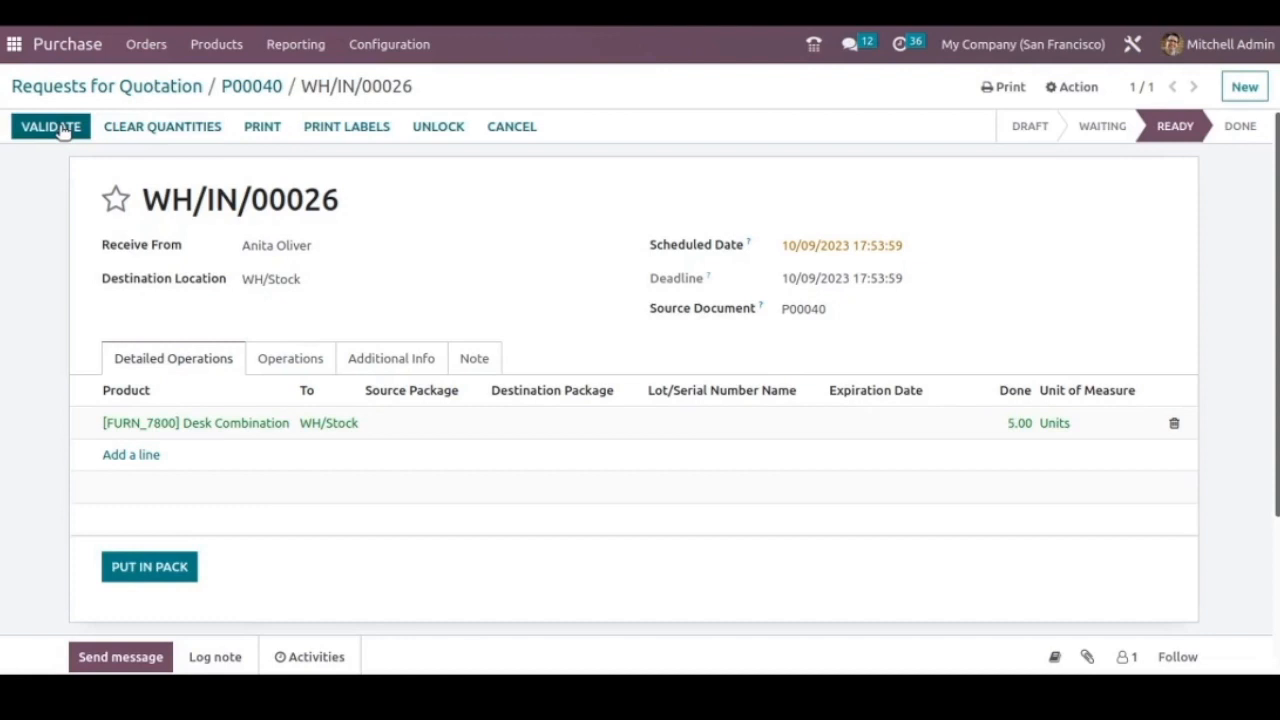
click(52, 127)
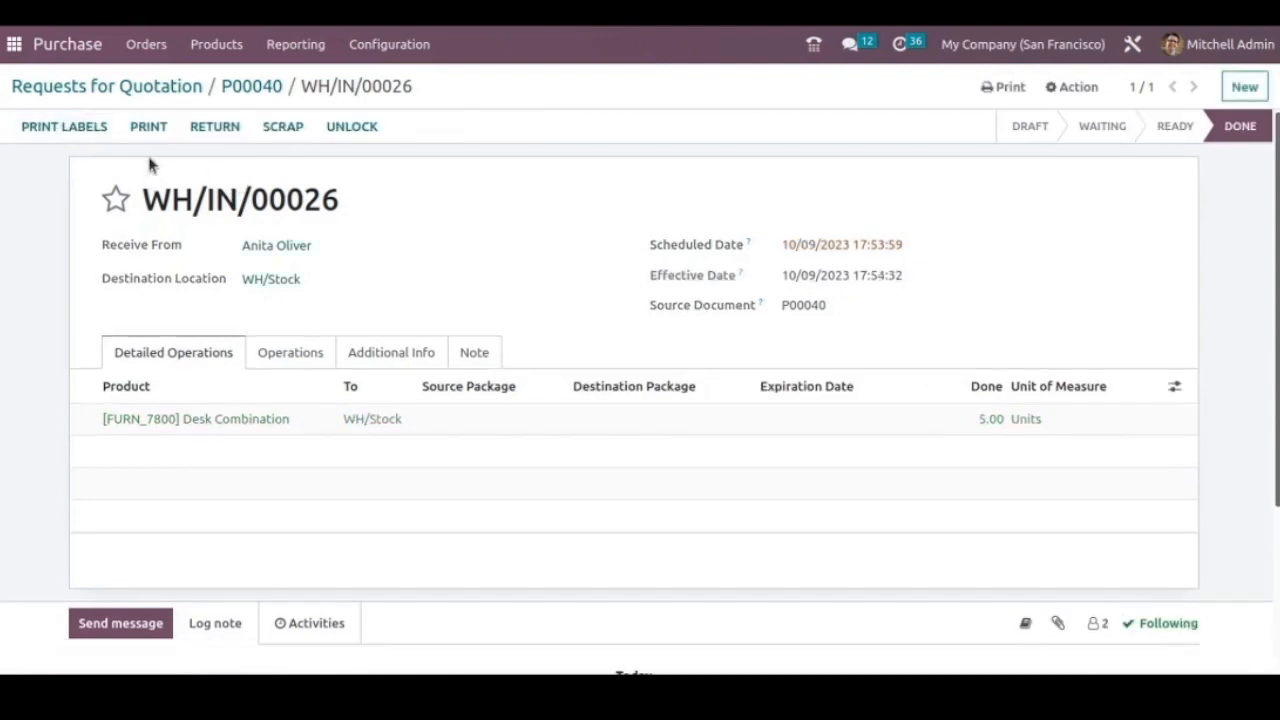
click(241, 88)
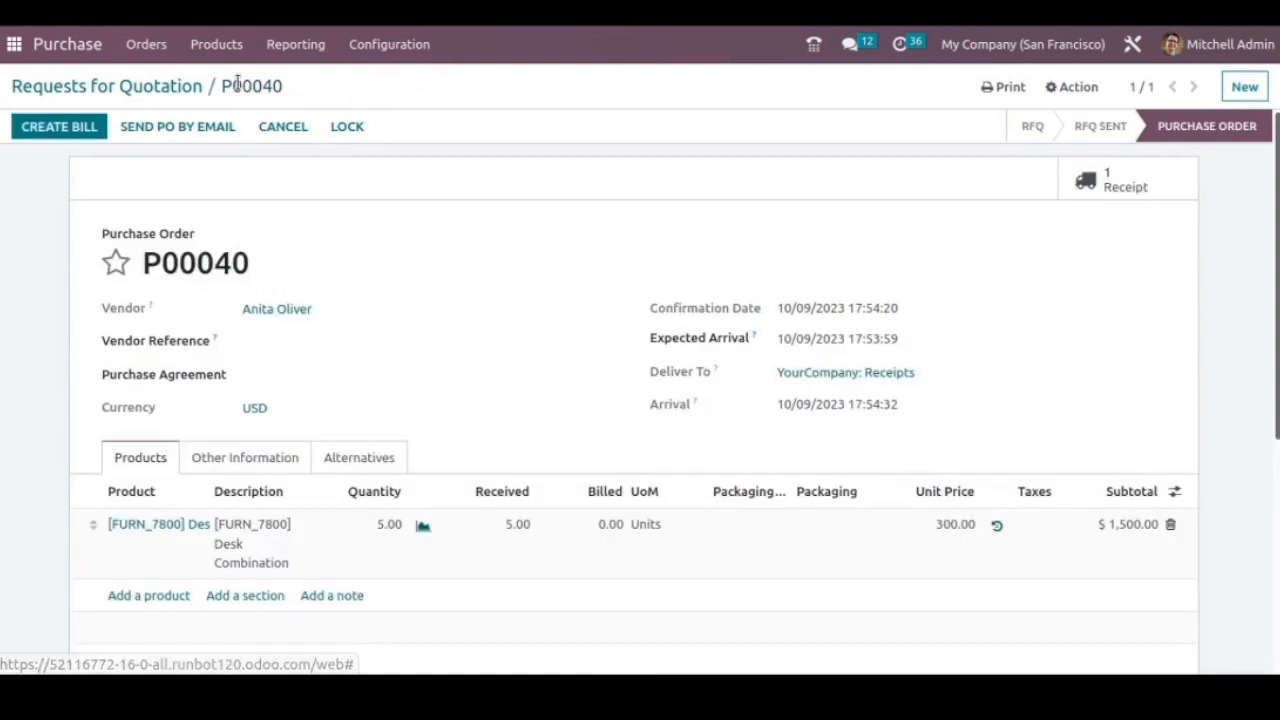
Create a vendor bill from the purchase order and set its bill date to 10/09/2023
click(68, 126)
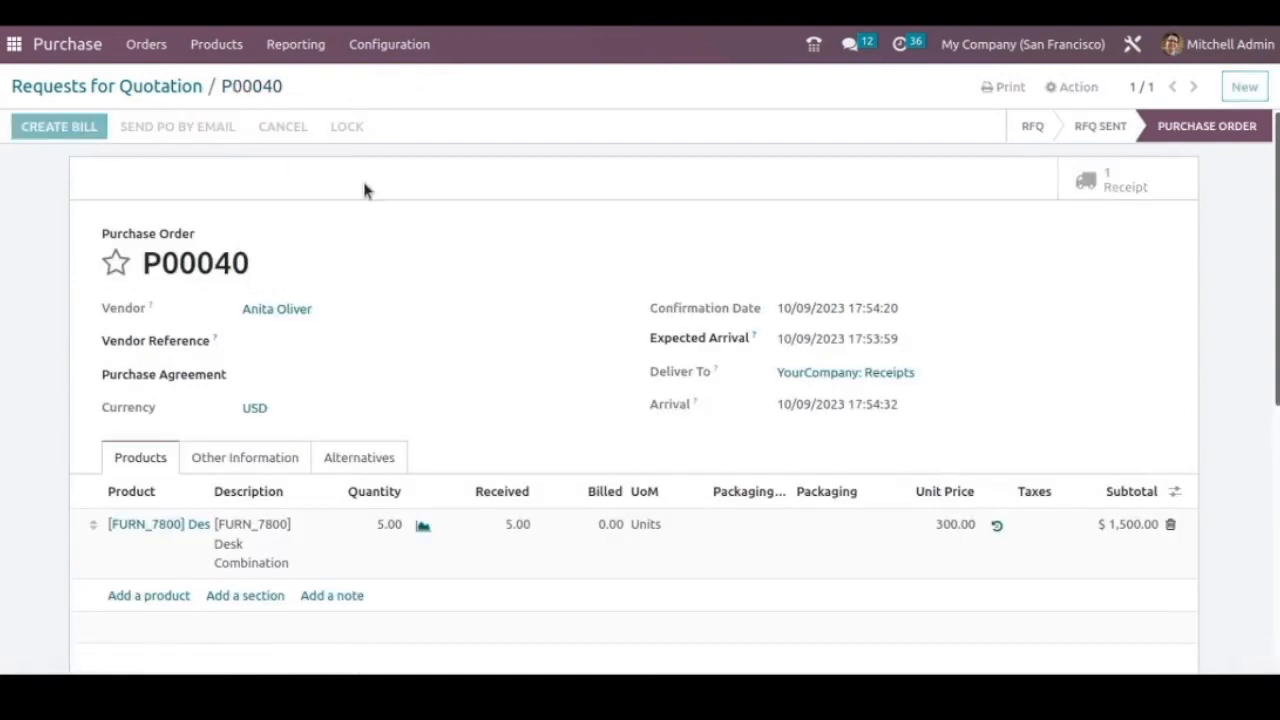
click(818, 318)
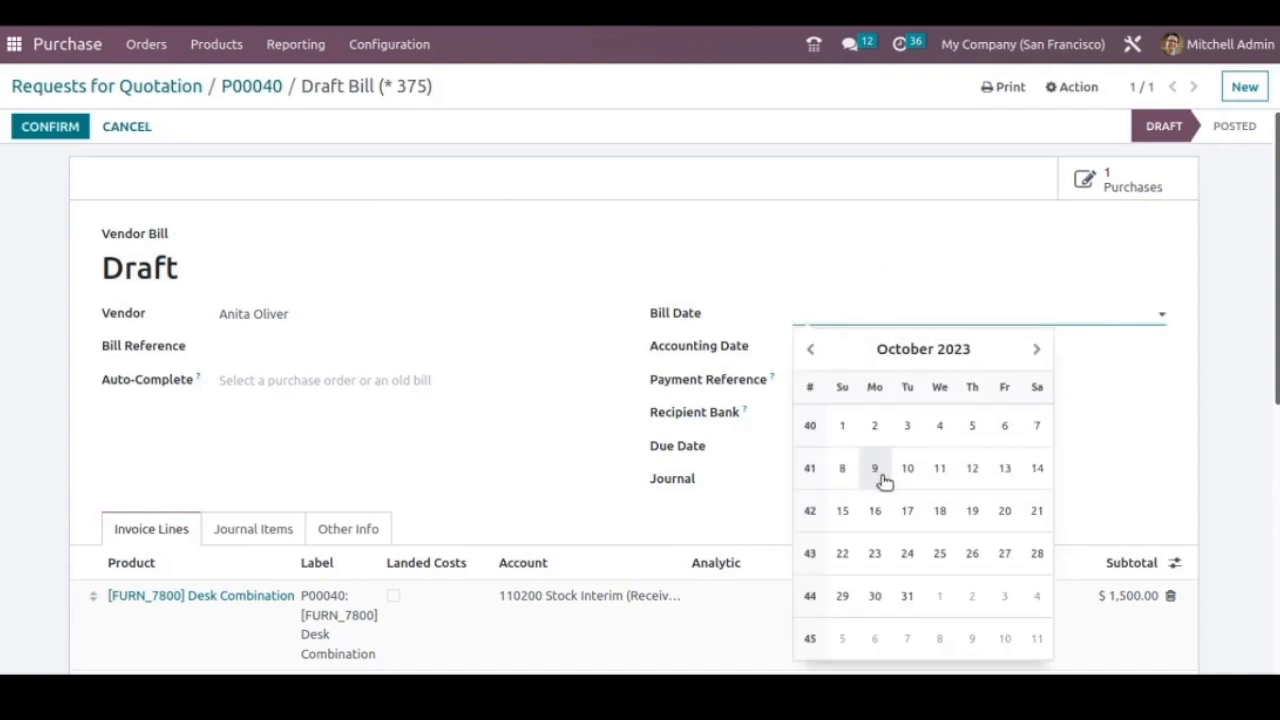
click(874, 470)
Add the Transport service as a new line on the draft bill with a price of 100.00
scroll(1266, 297, down, 1)
scroll(480, 323, down, 1)
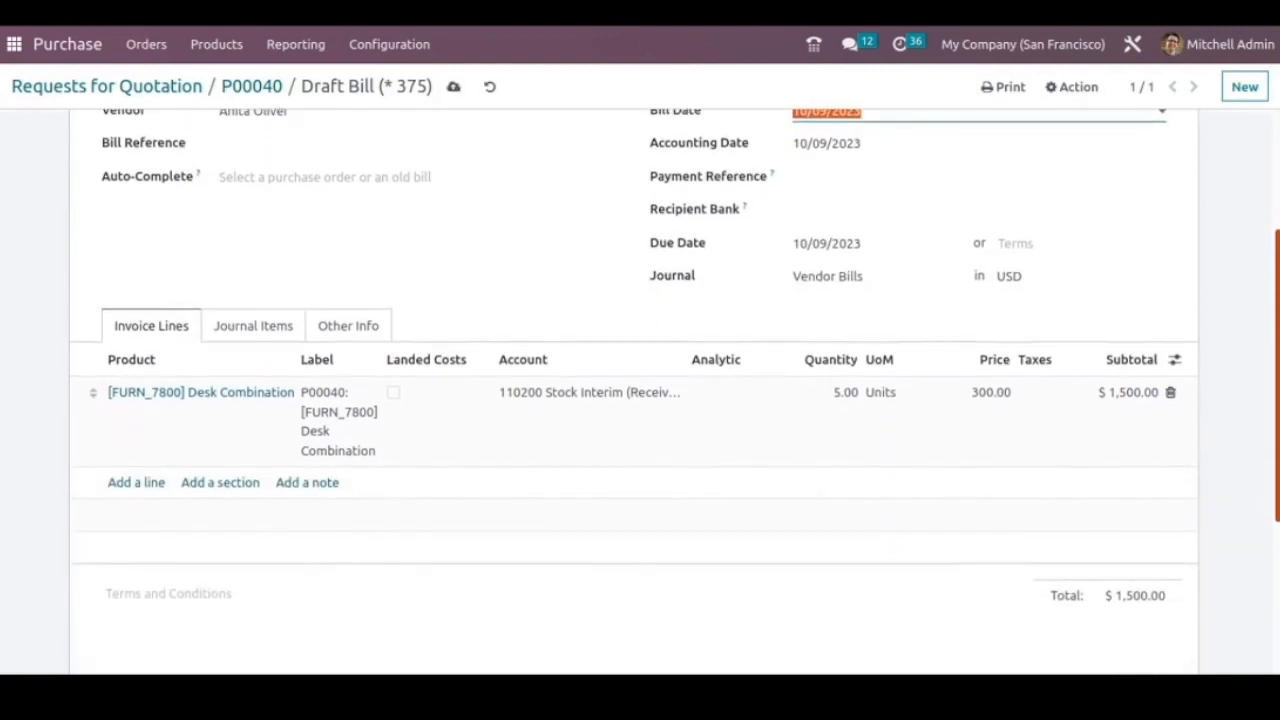
click(136, 480)
text(tra)
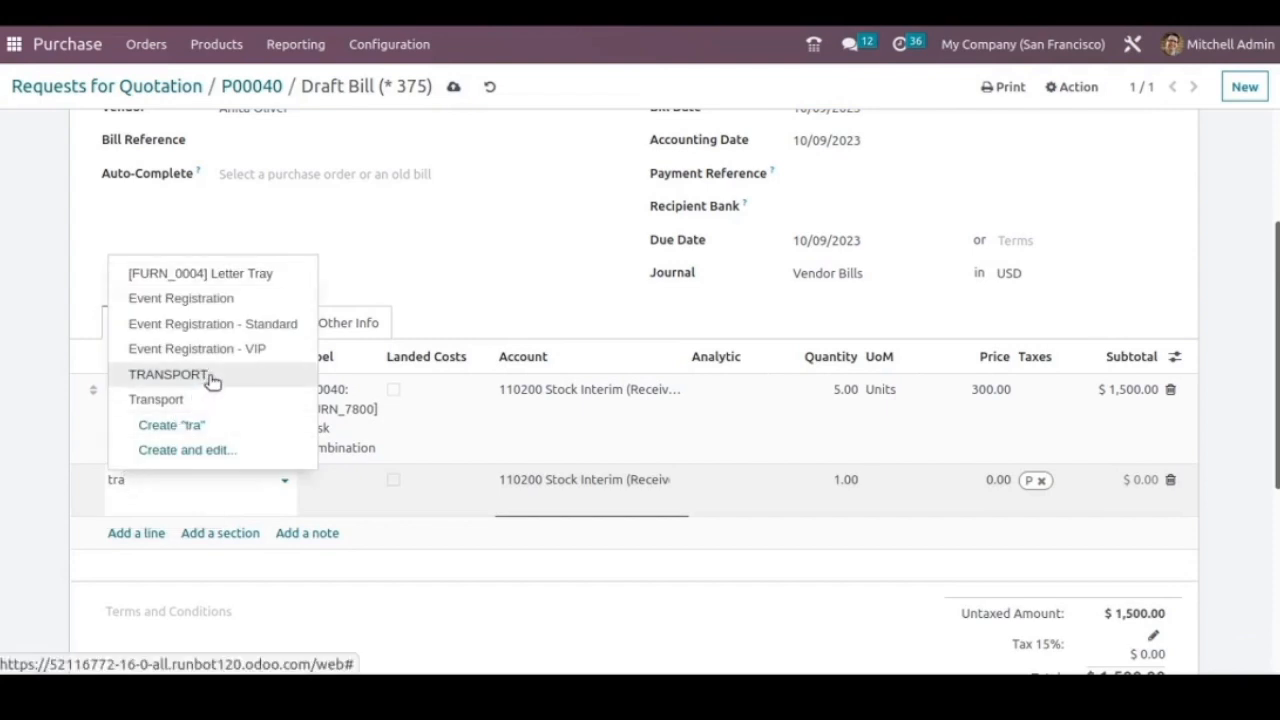
click(204, 400)
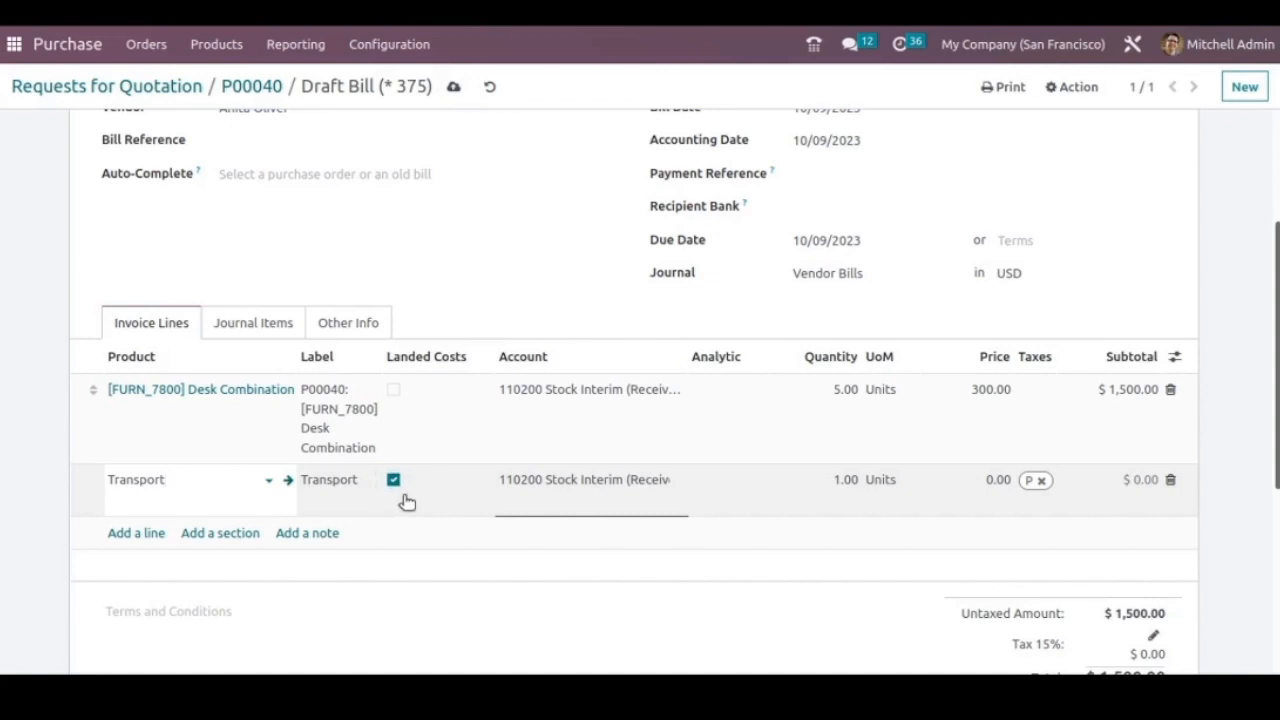
click(985, 480)
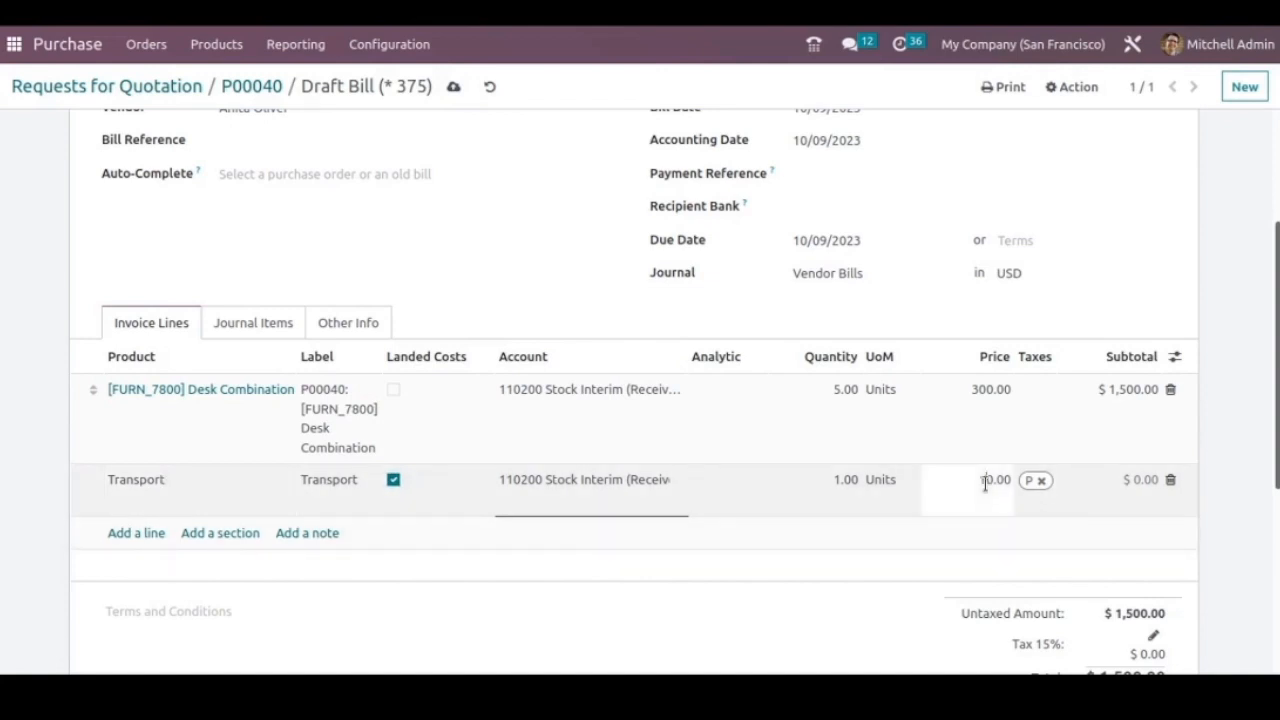
click(1220, 470)
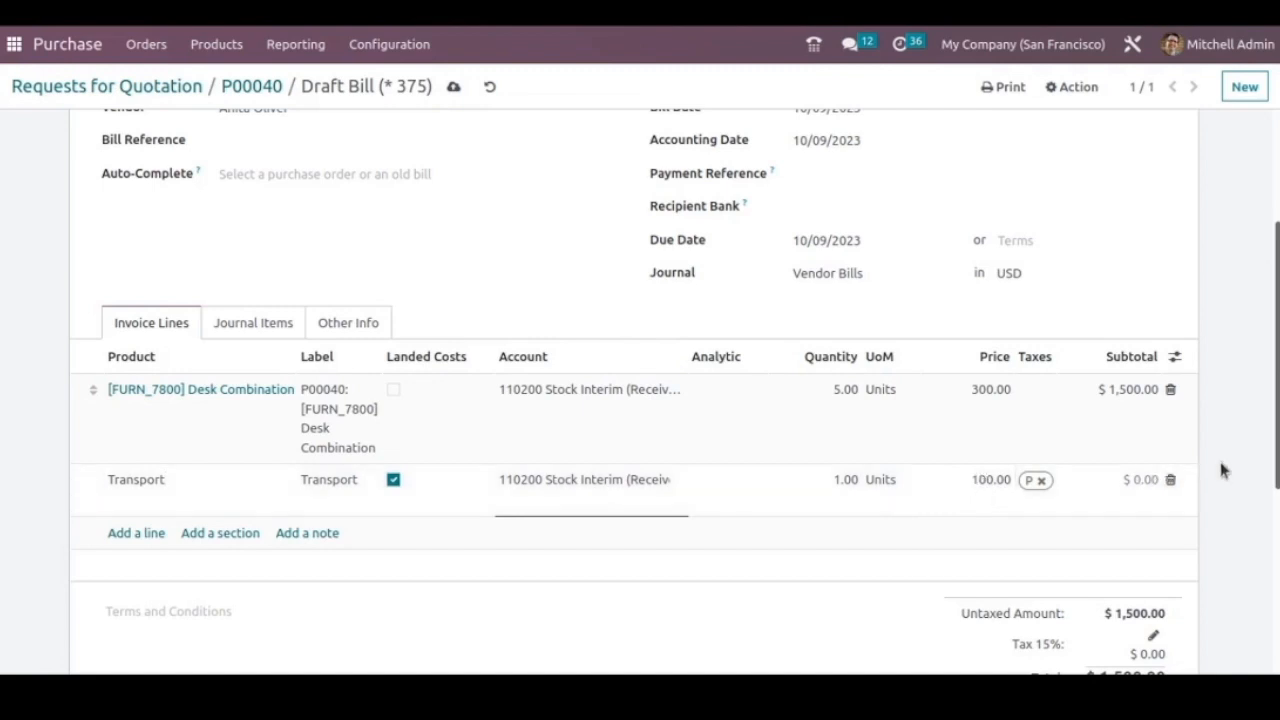
Save and confirm the vendor bill, and create a landed cost record from it
scroll(1220, 470, up, 3)
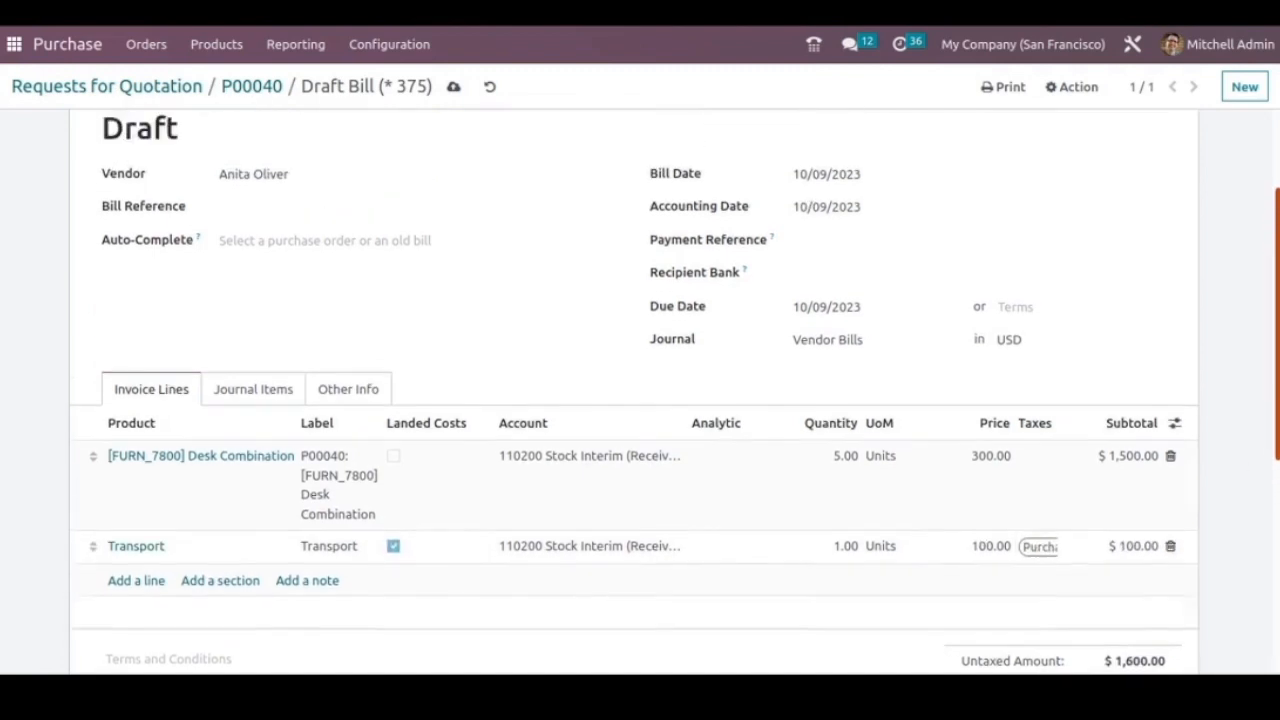
click(453, 88)
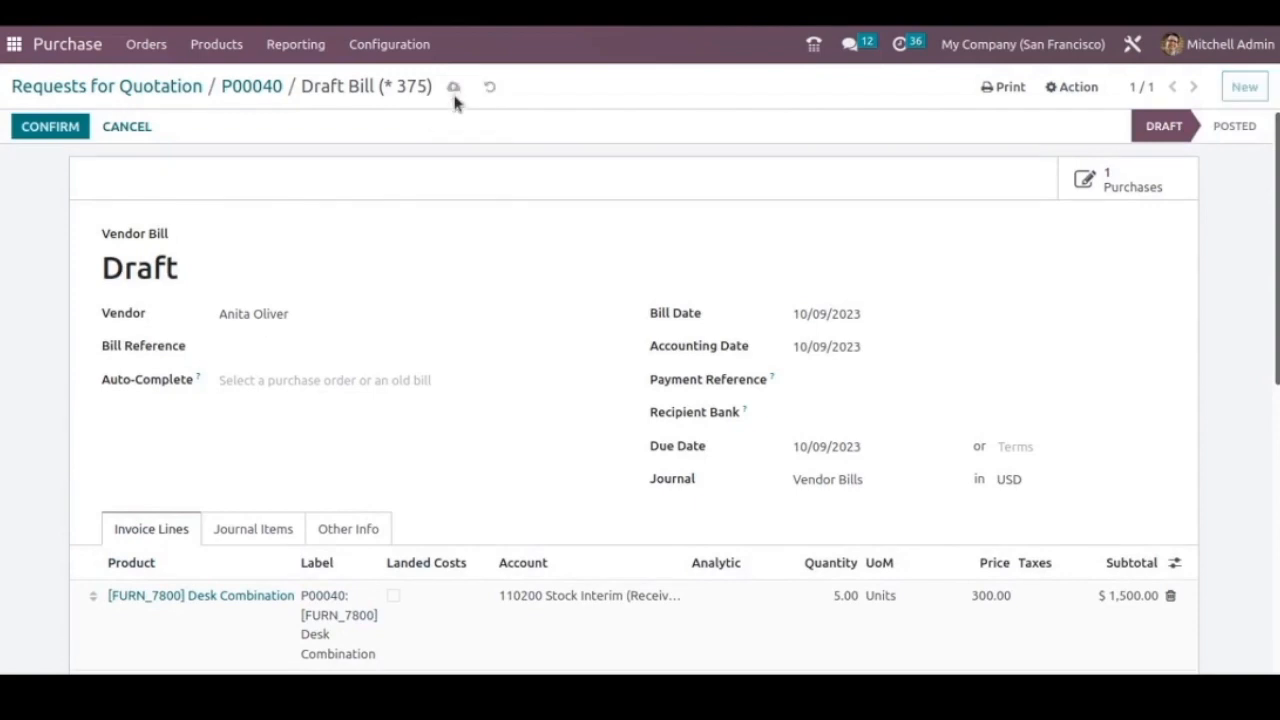
click(55, 128)
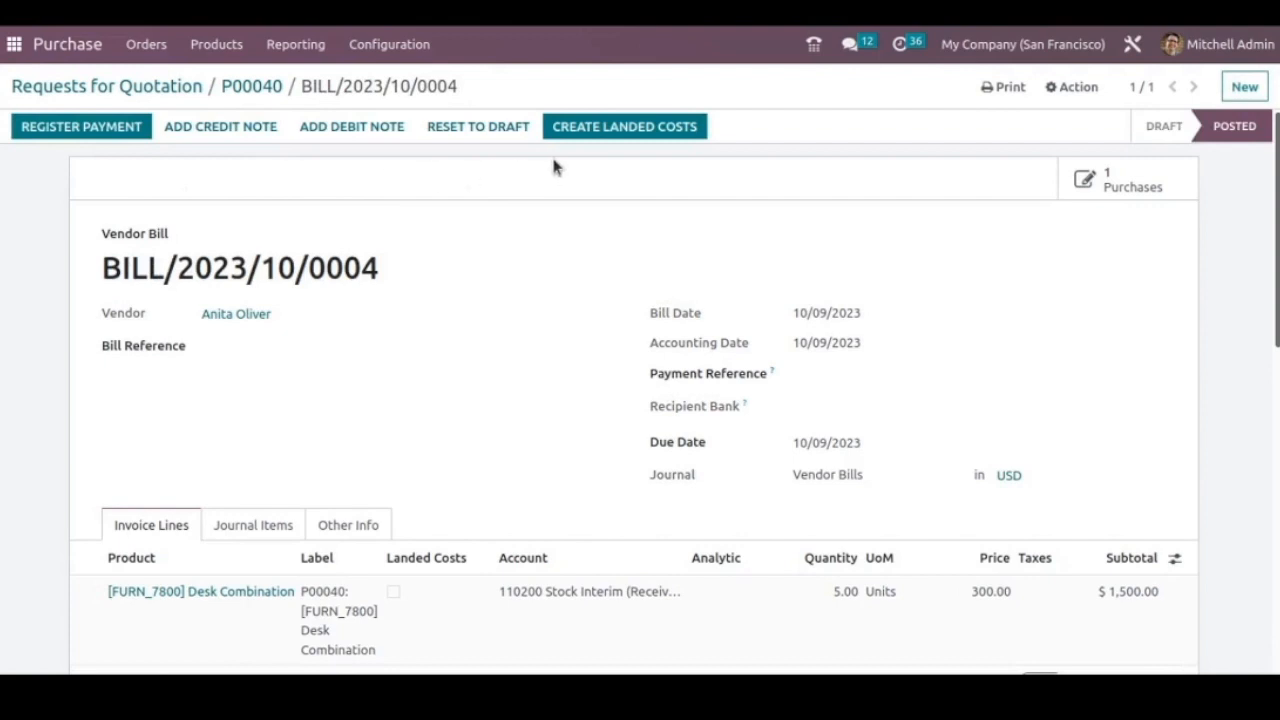
click(638, 133)
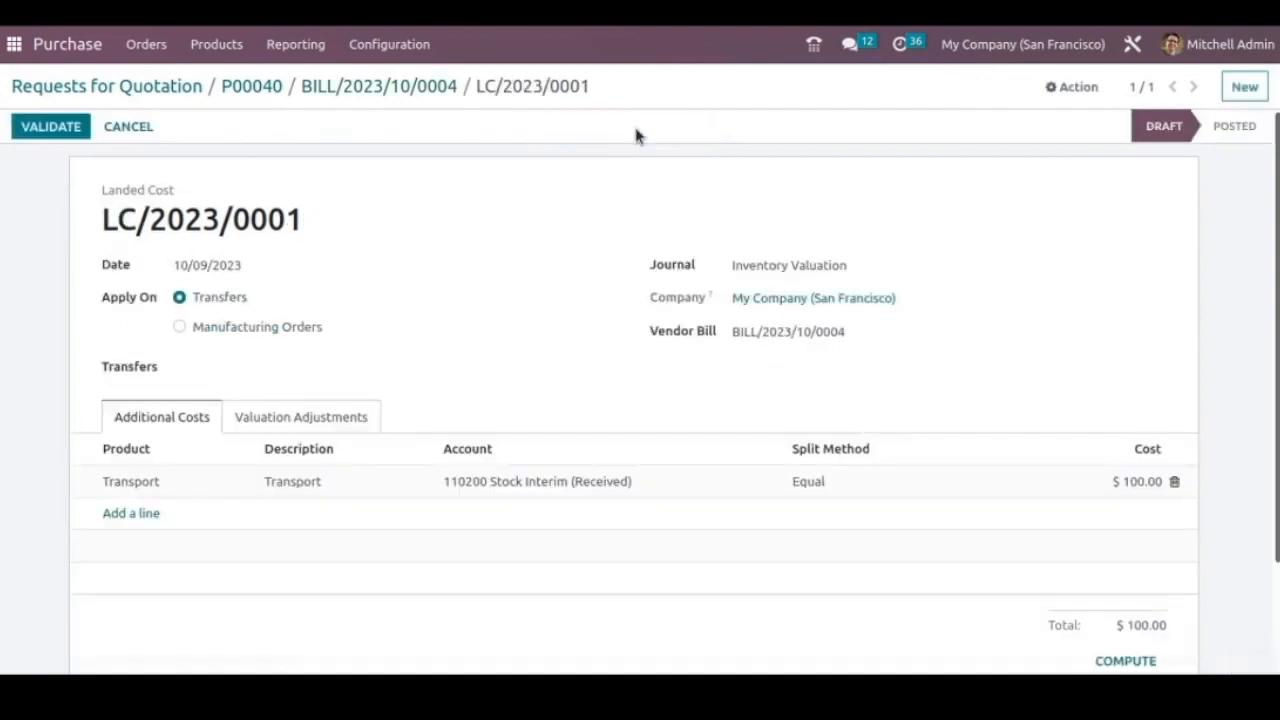
Apply the landed cost to transfer WH/IN/00026 and save the record
click(214, 370)
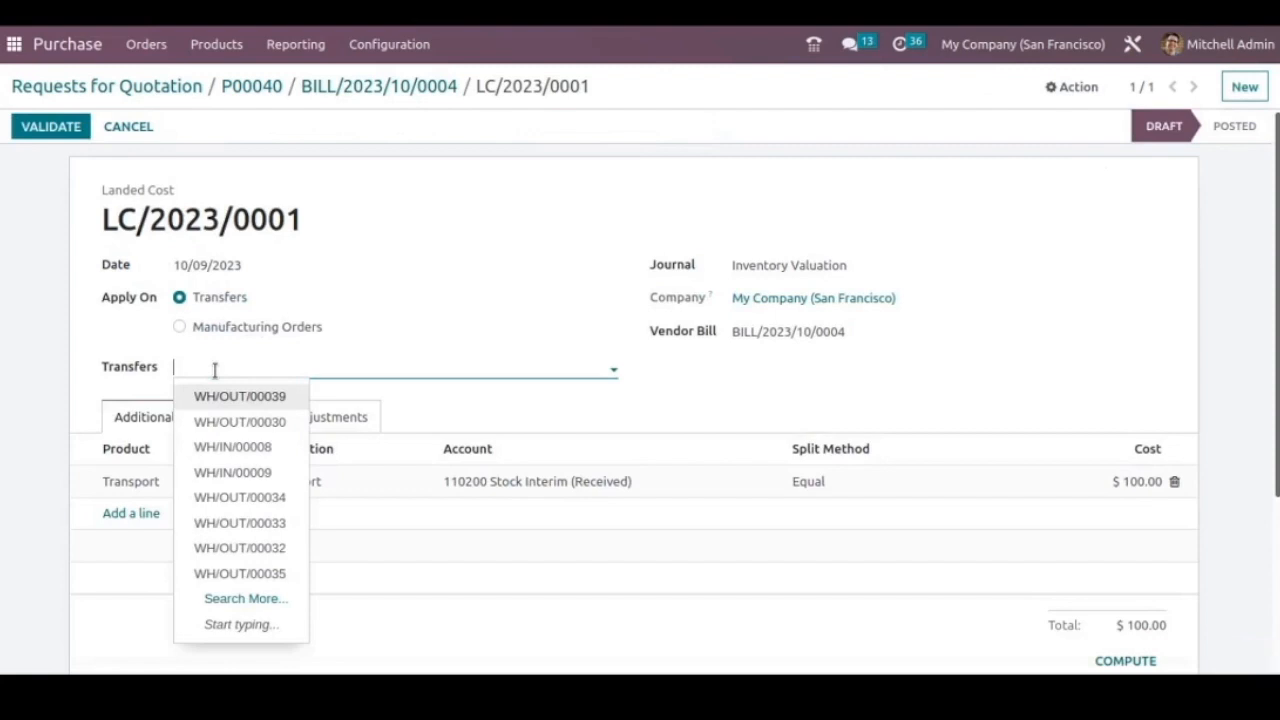
text(26)
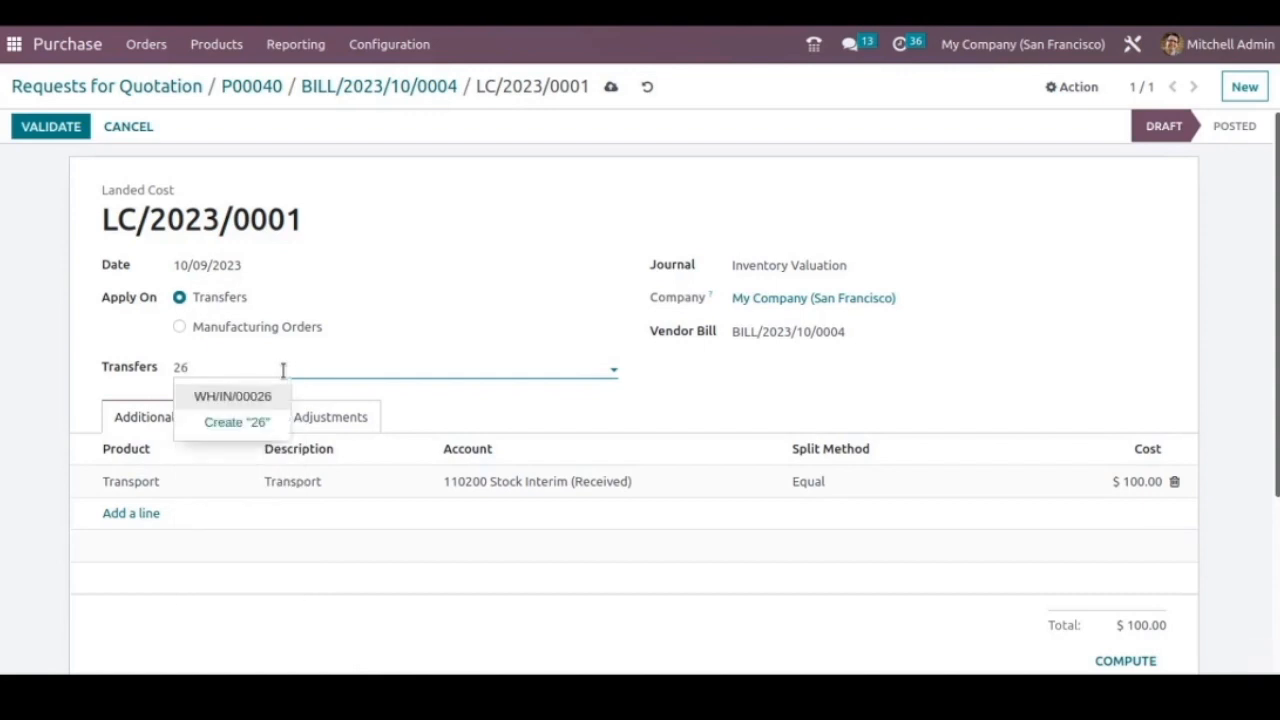
click(222, 397)
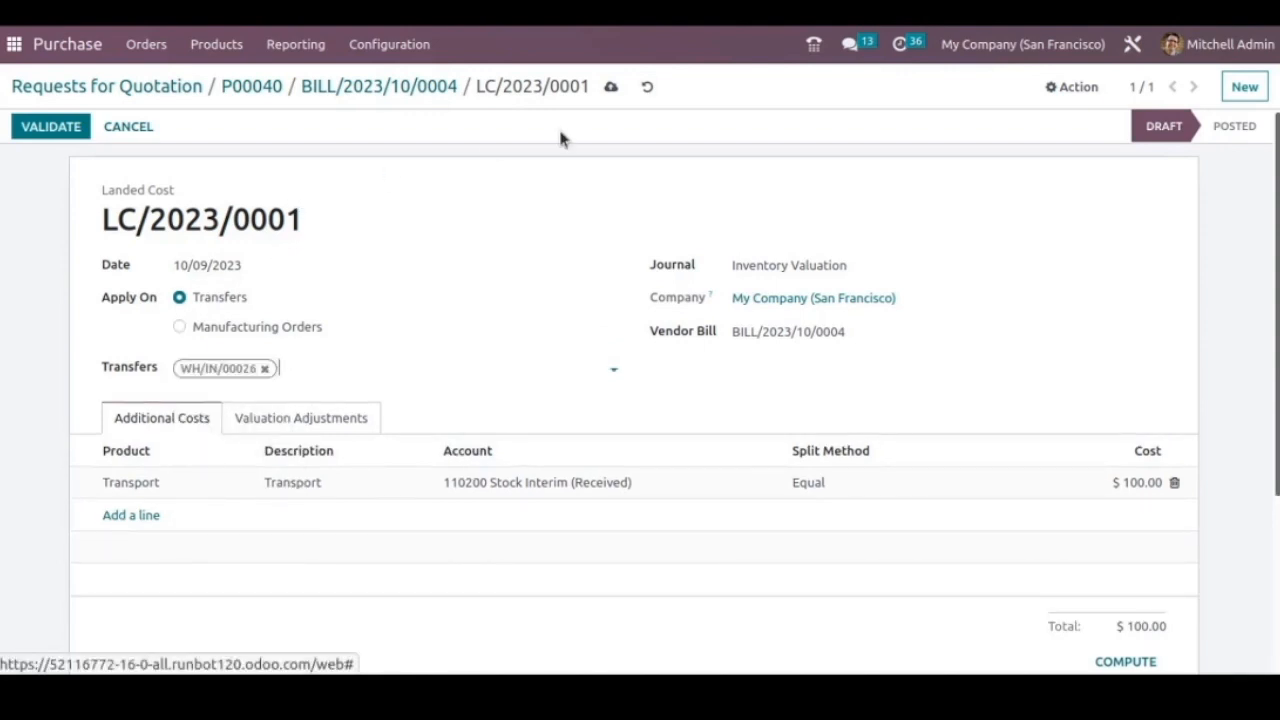
click(613, 89)
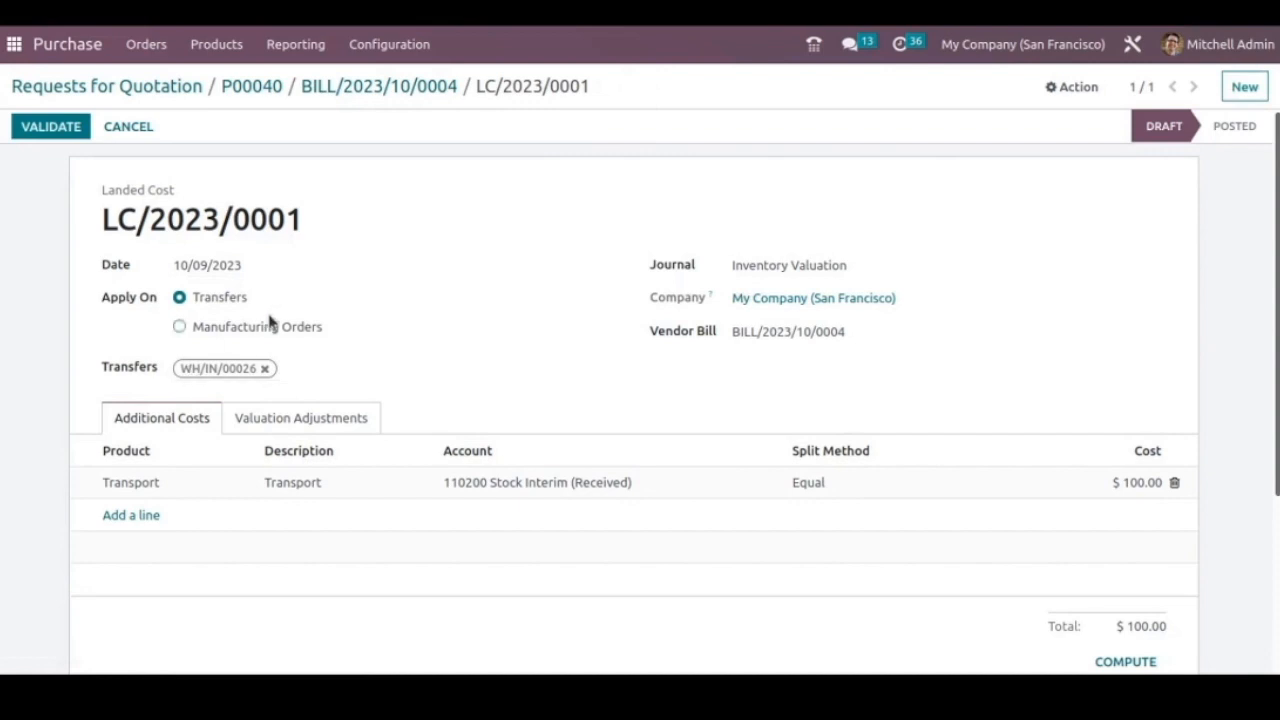
Check the reference of the receipt linked to the purchase order, then return to the order
click(265, 88)
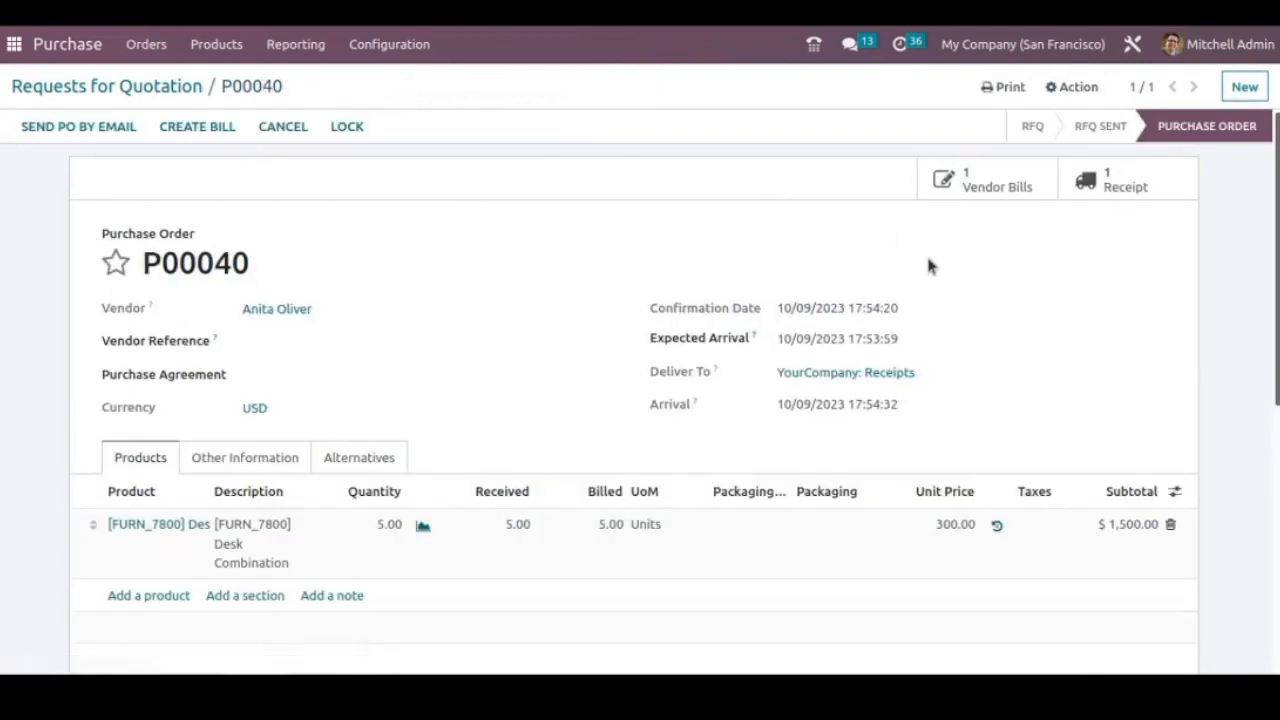
click(1121, 190)
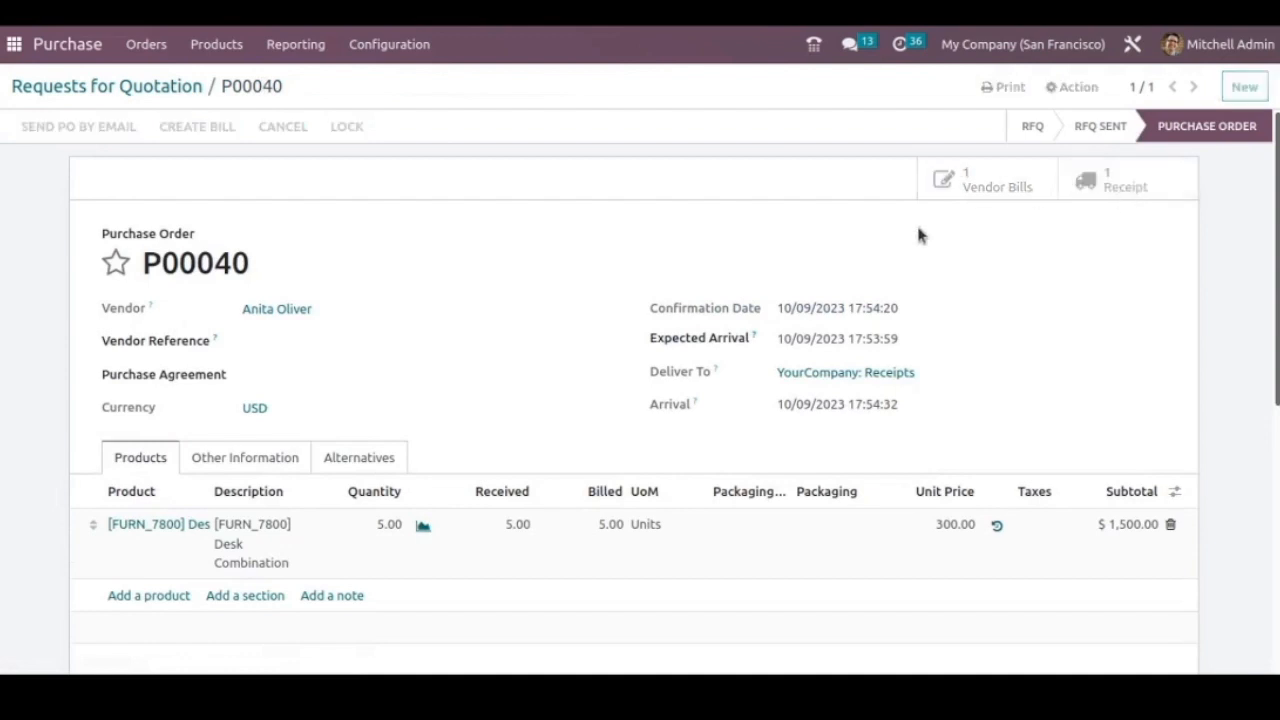
drag(141, 208, 343, 213)
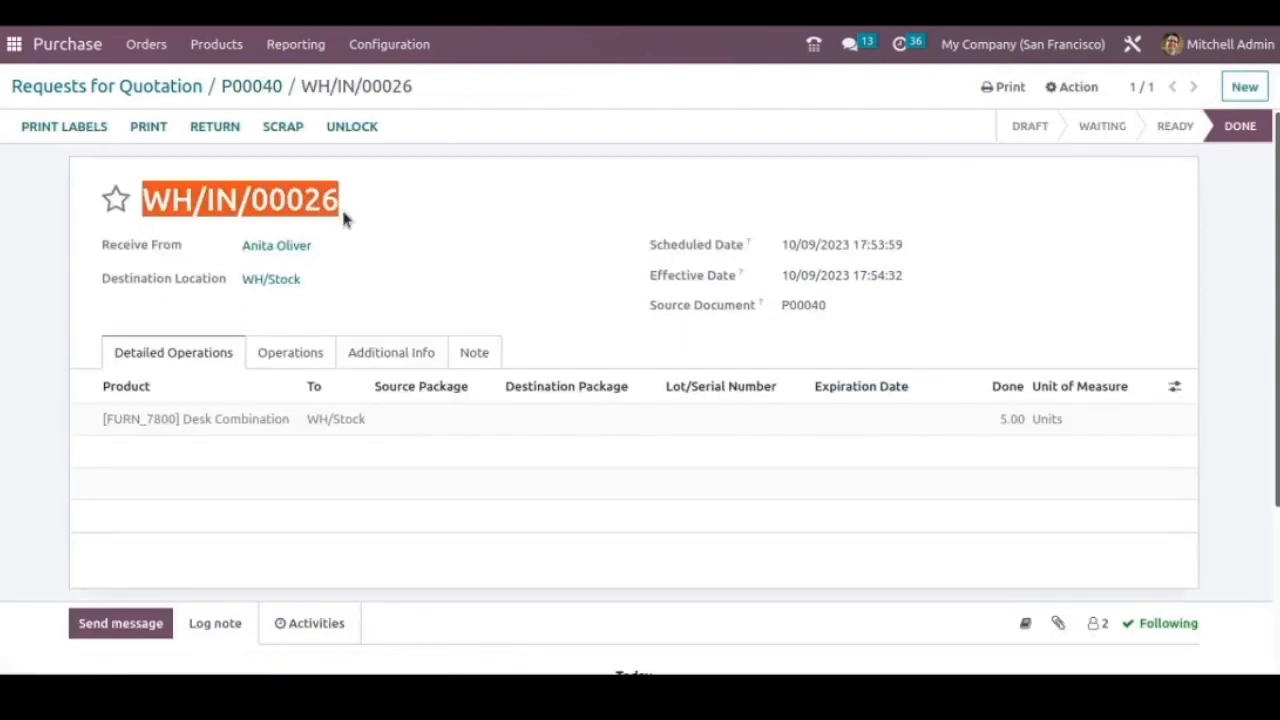
click(235, 86)
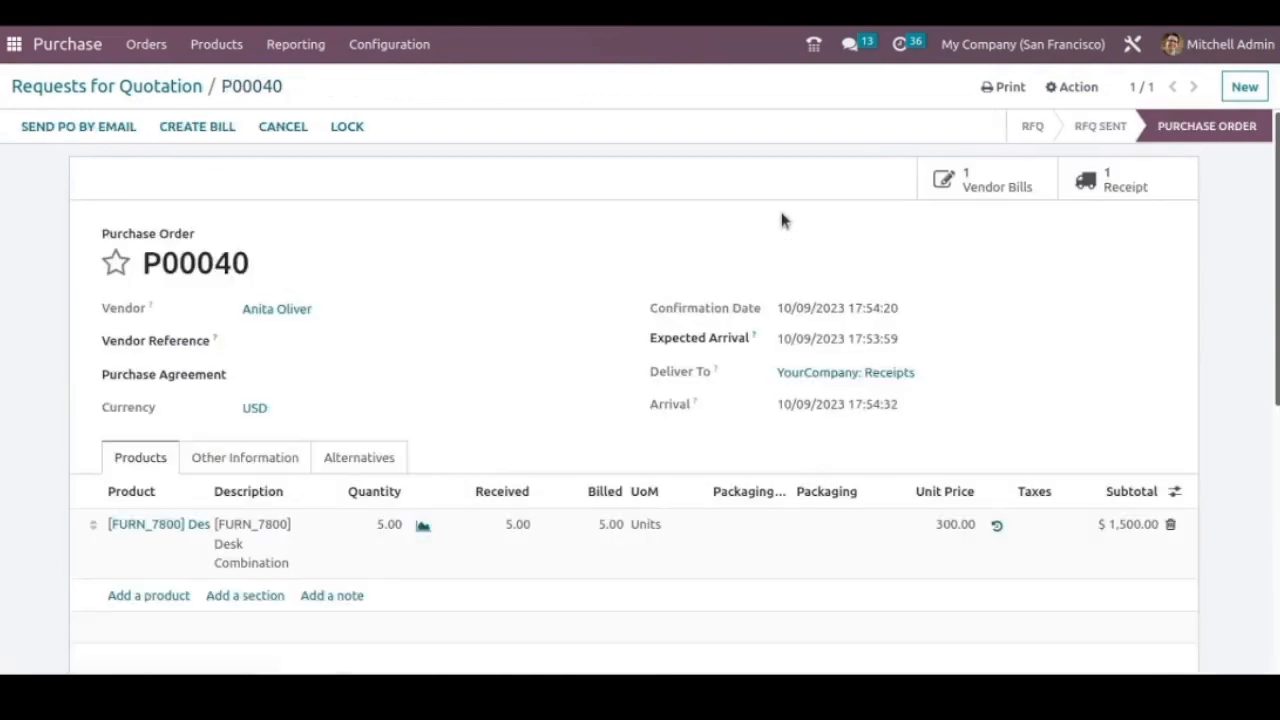
Reopen the draft landed cost through the order's vendor bill and validate it
click(968, 188)
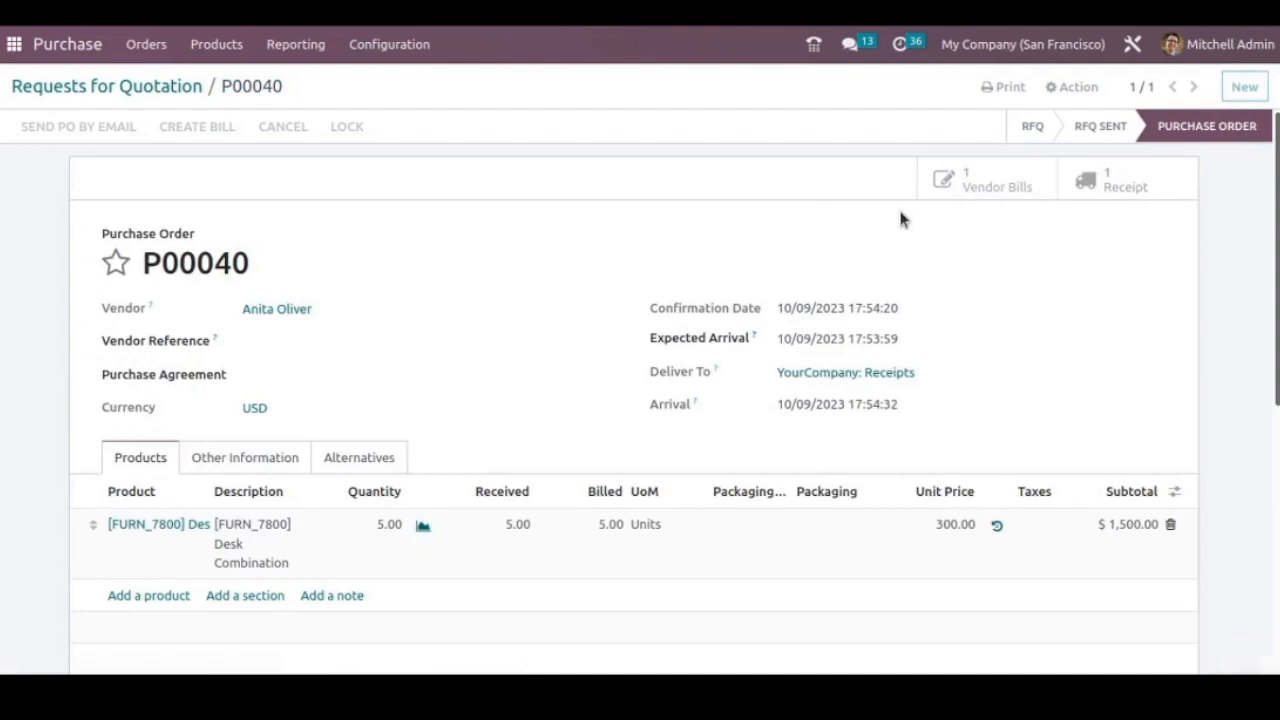
click(1123, 189)
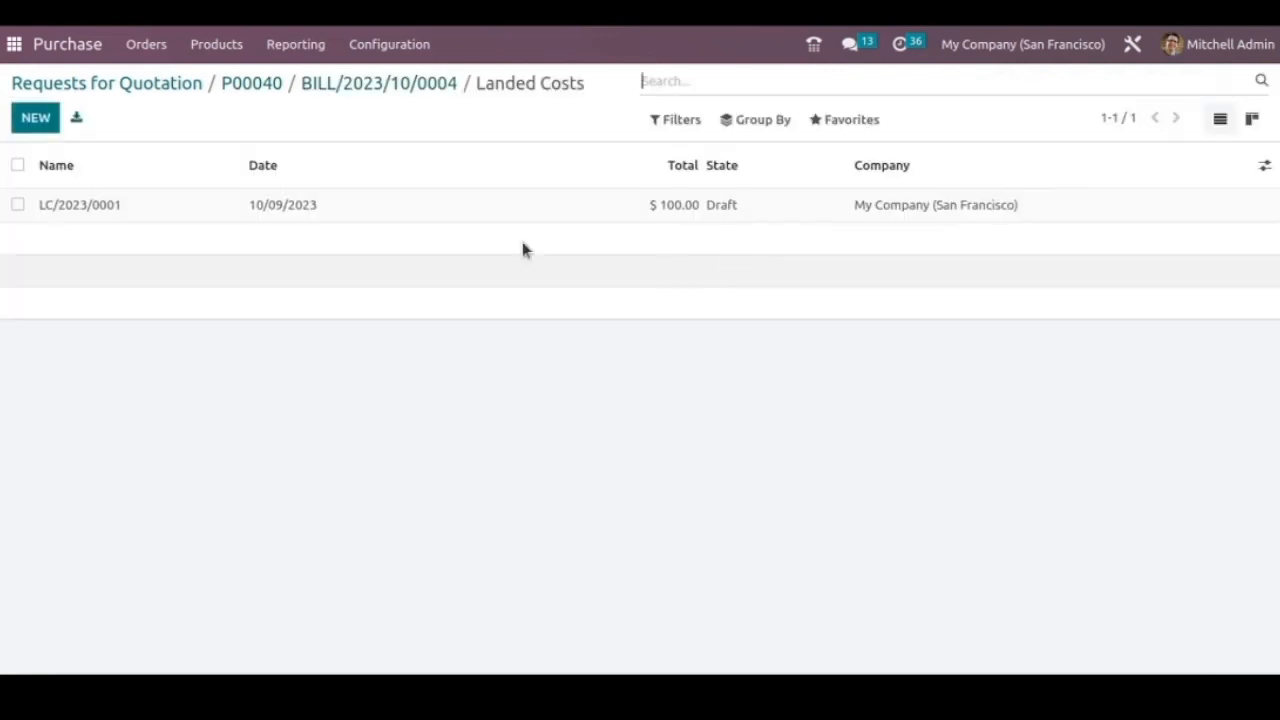
click(232, 205)
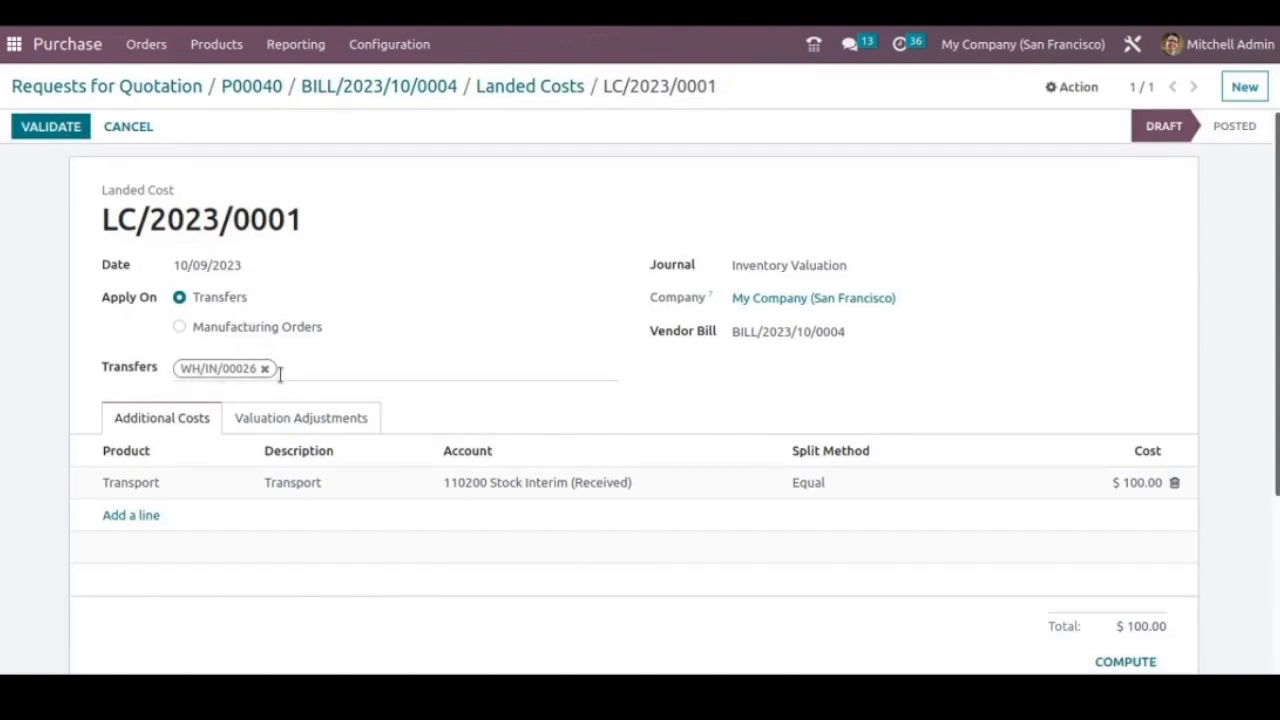
click(38, 126)
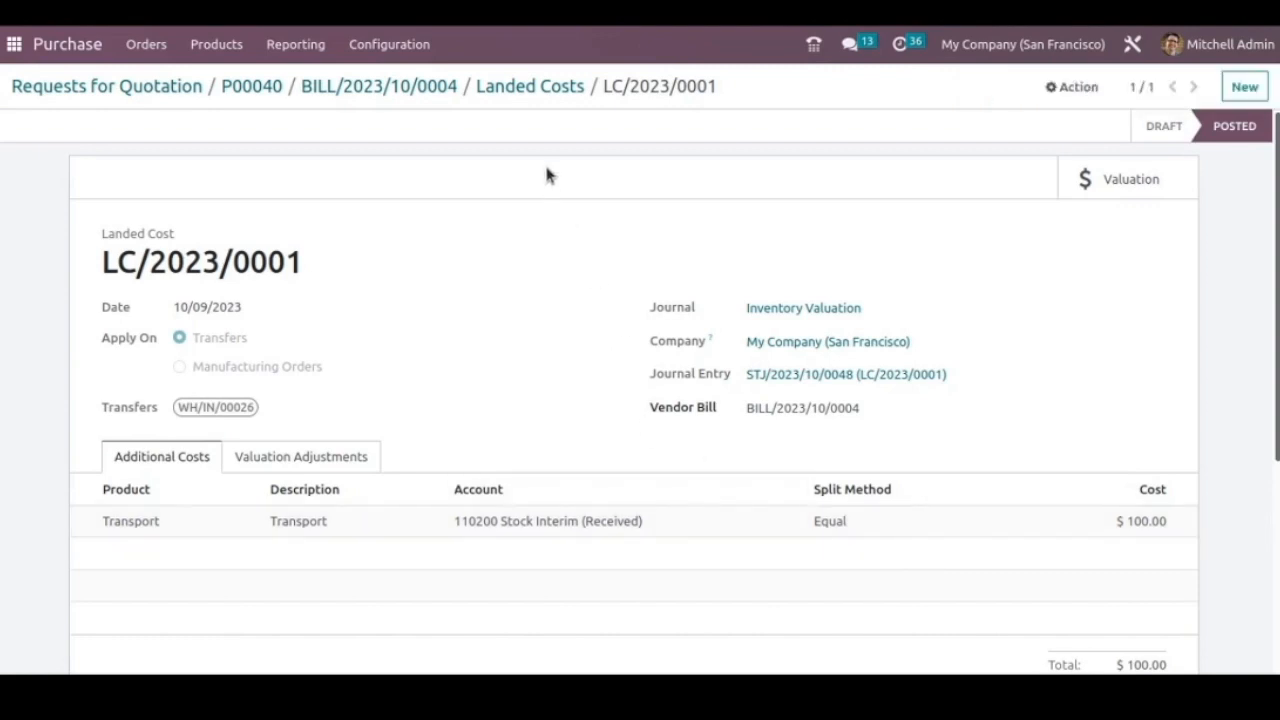
Switch to the Inventory app and open the posted landed cost from the landed costs list
click(14, 47)
click(700, 632)
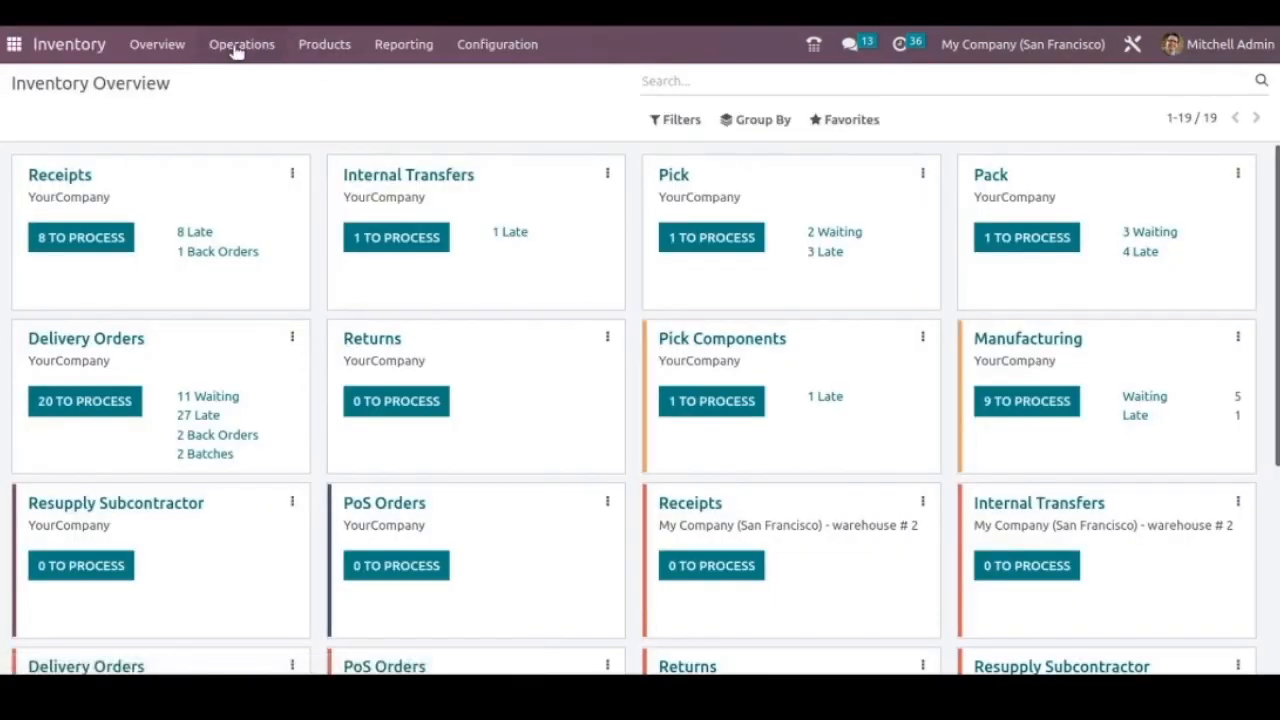
click(236, 46)
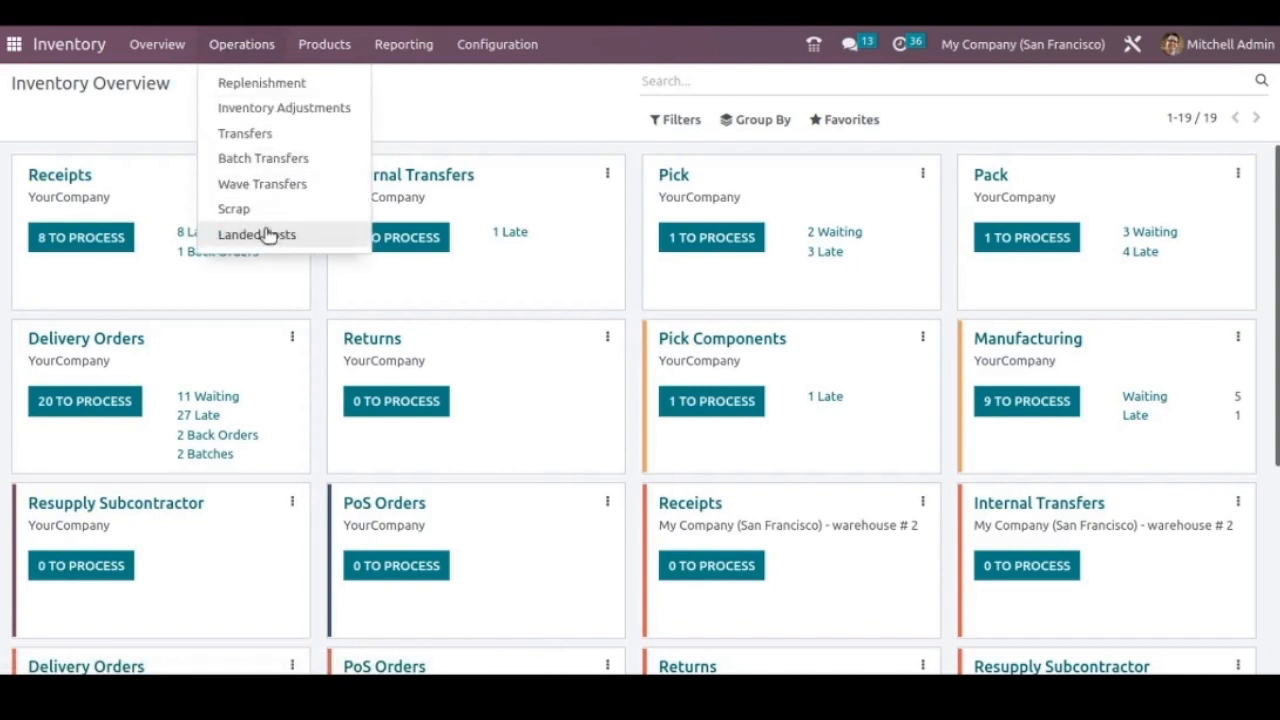
click(310, 245)
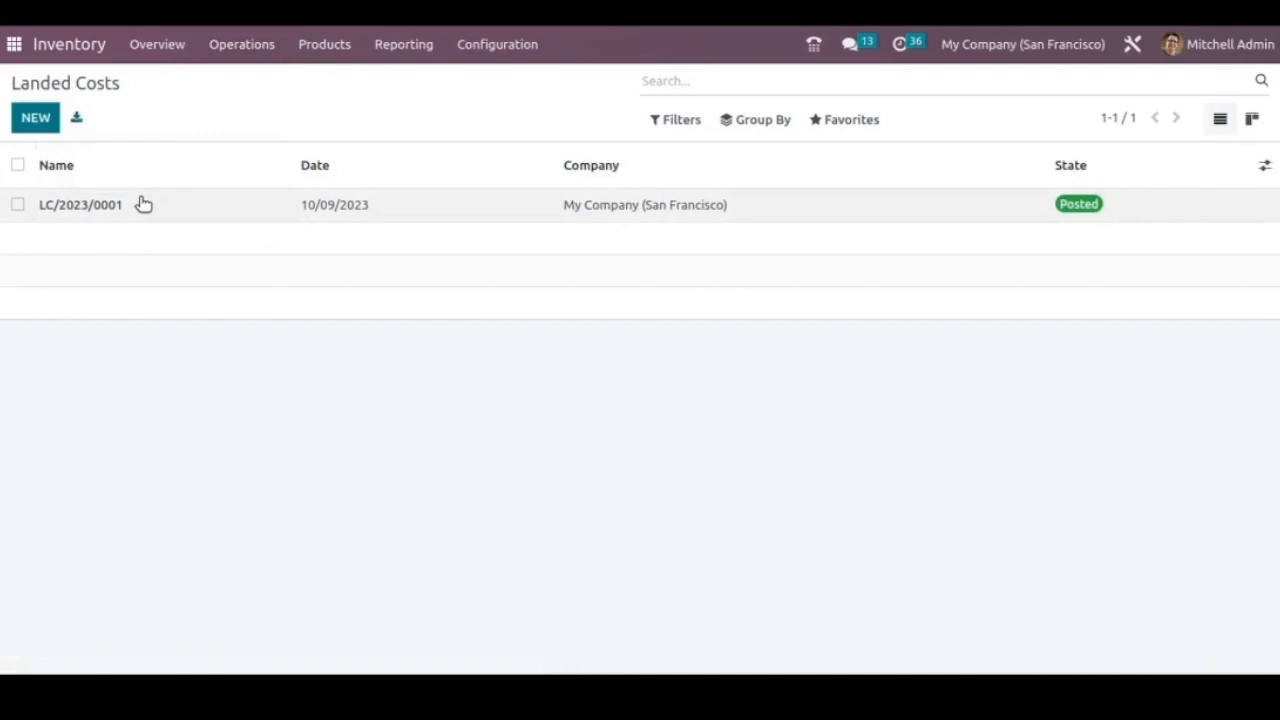
click(144, 204)
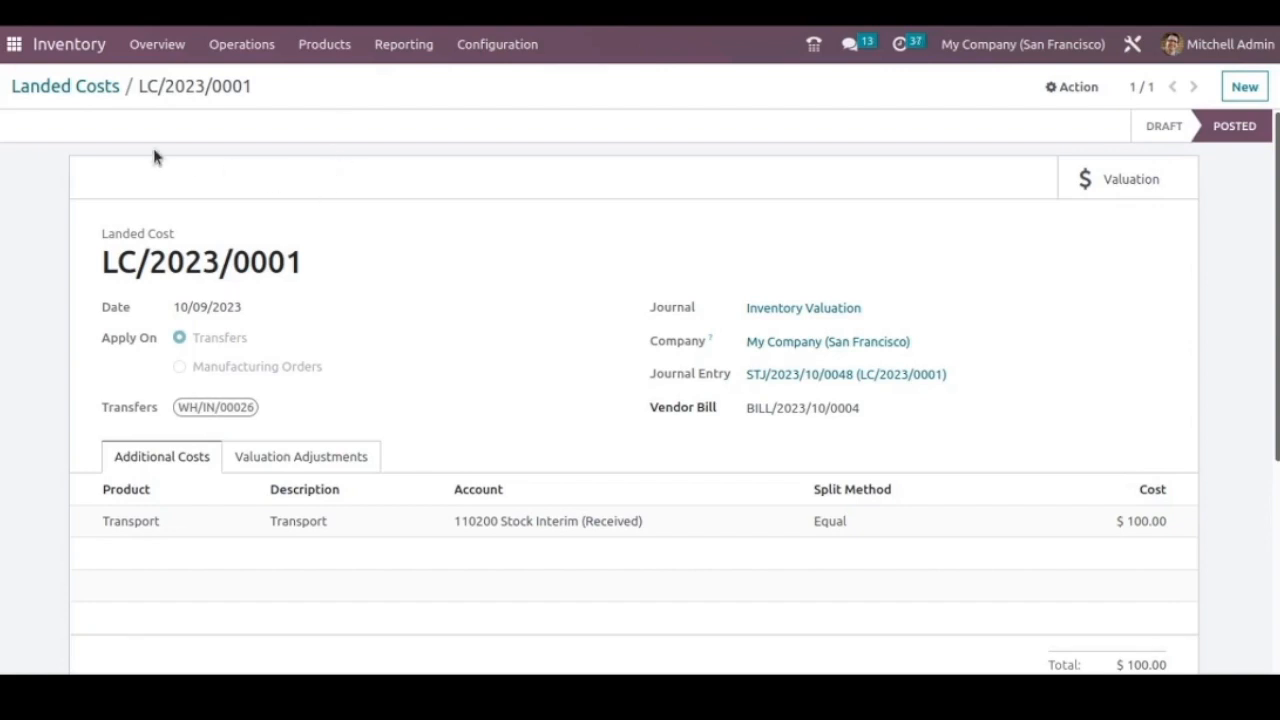
Switch back to the Purchase app, open the Desk Combination order's vendor bill and review its invoice lines
click(9, 50)
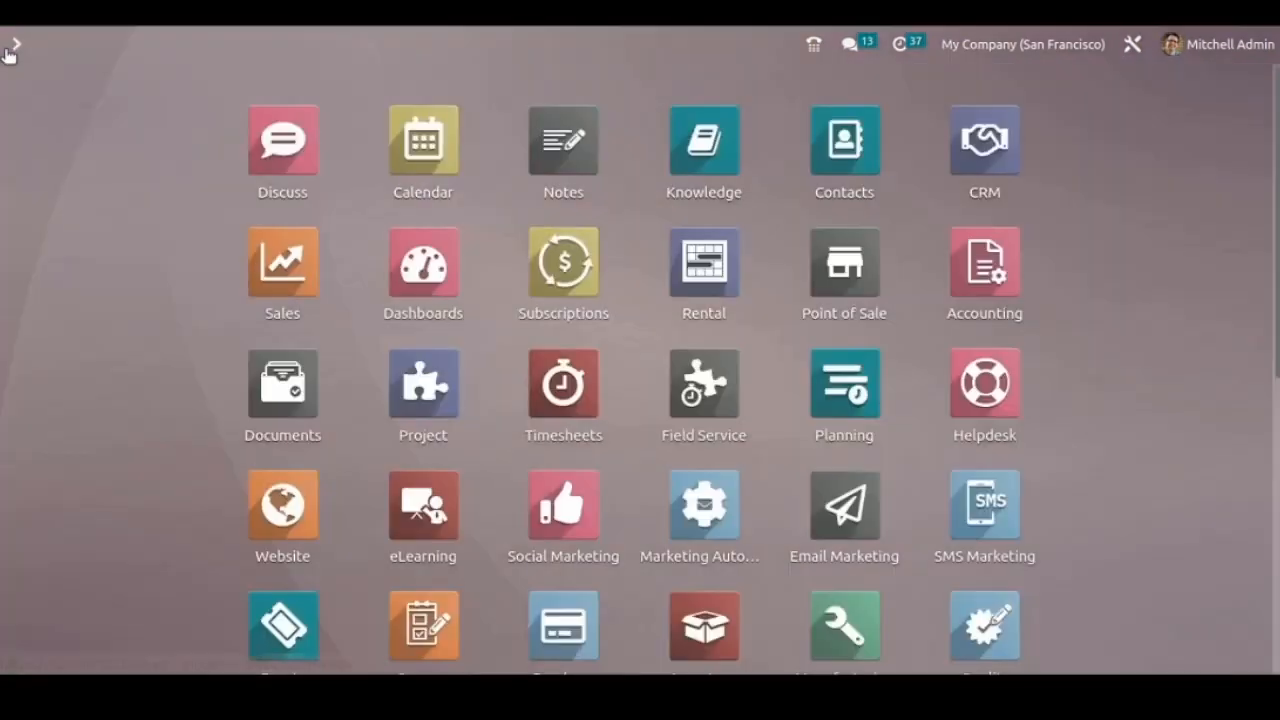
click(560, 597)
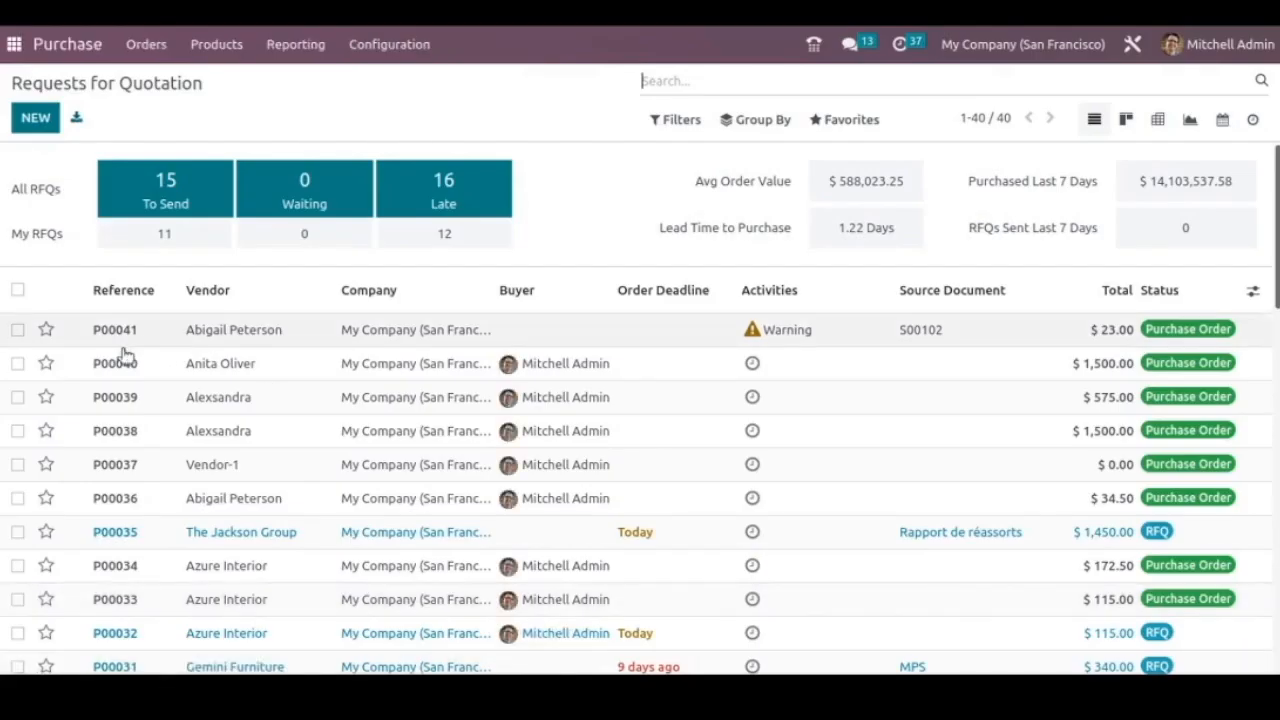
click(160, 364)
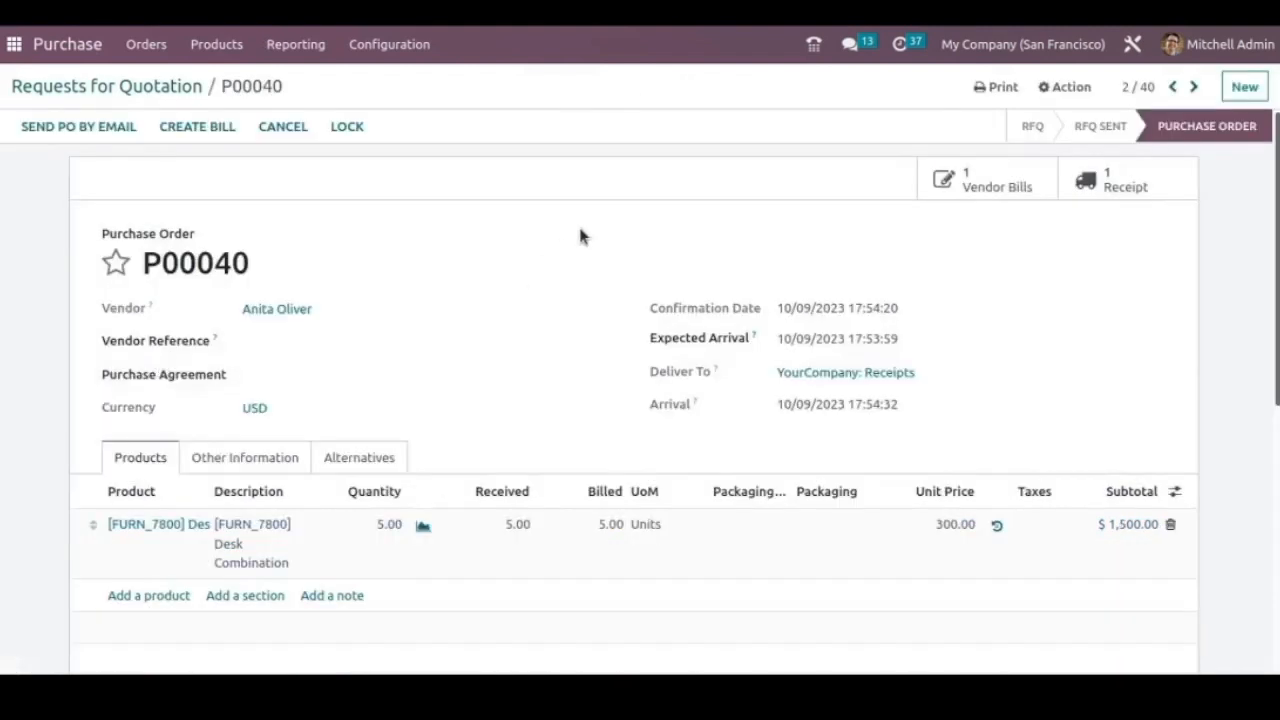
click(975, 180)
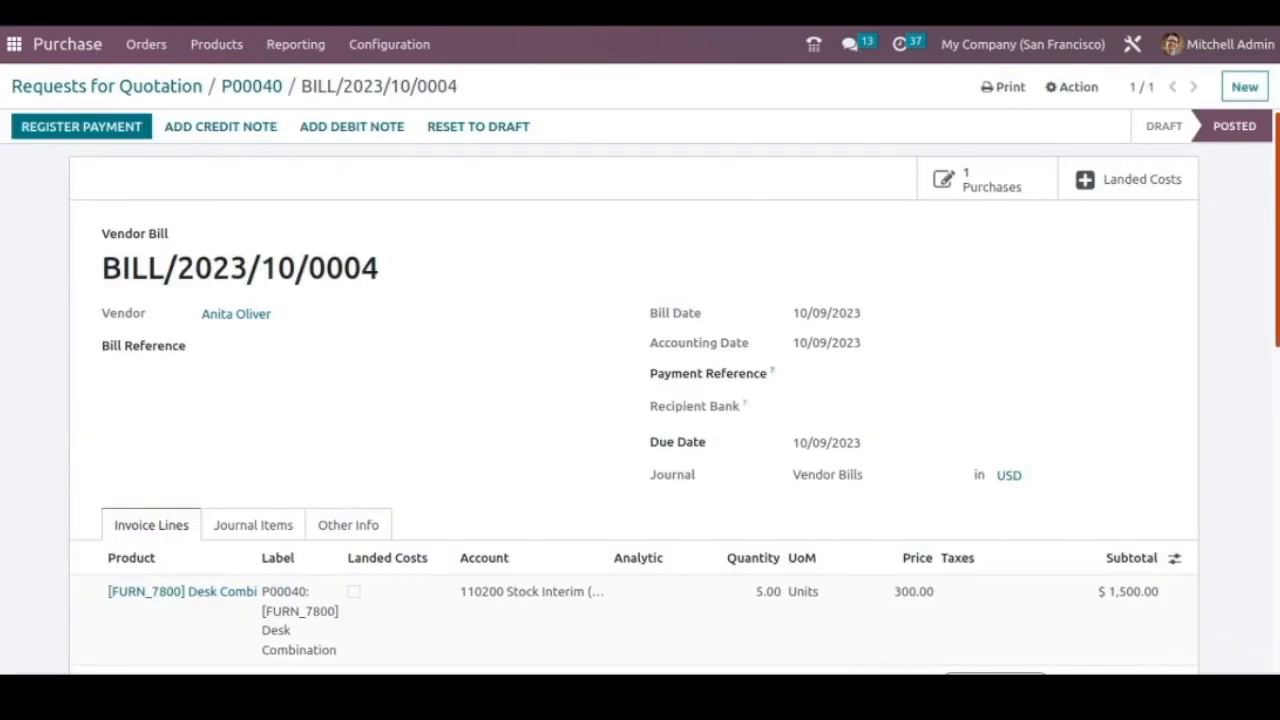
scroll(640, 390, down, 4)
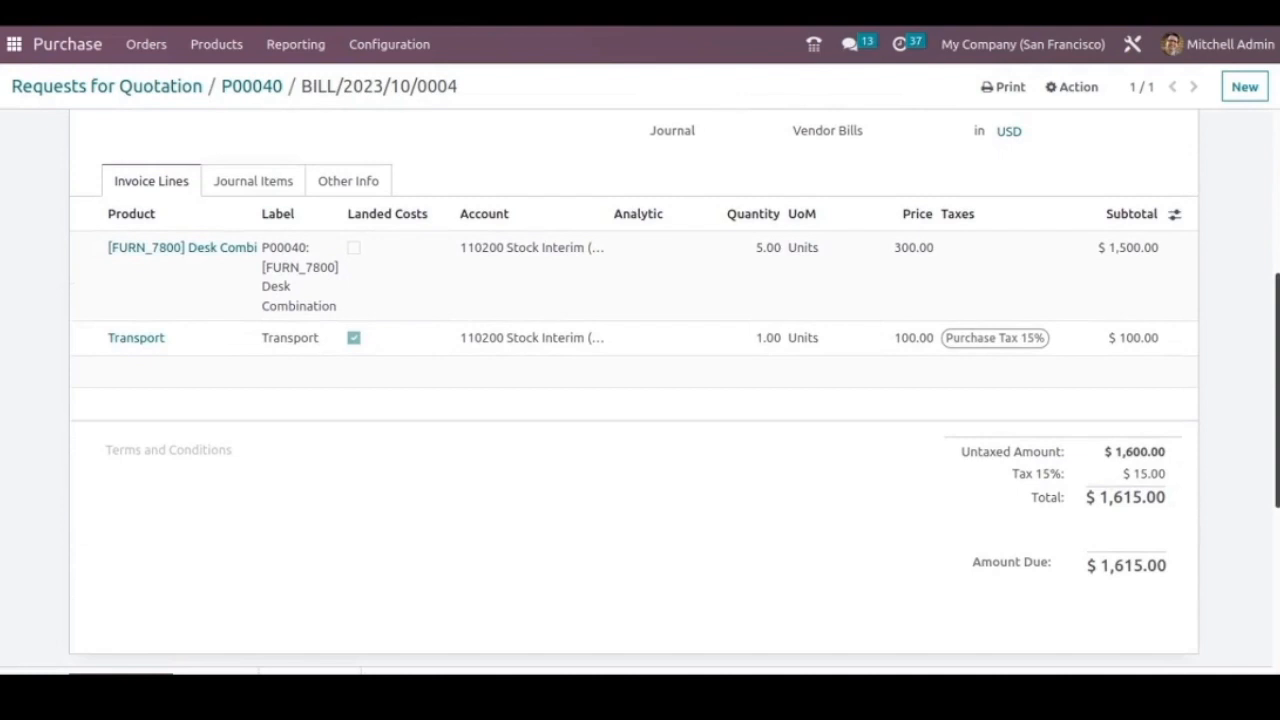
scroll(1276, 390, up, 4)
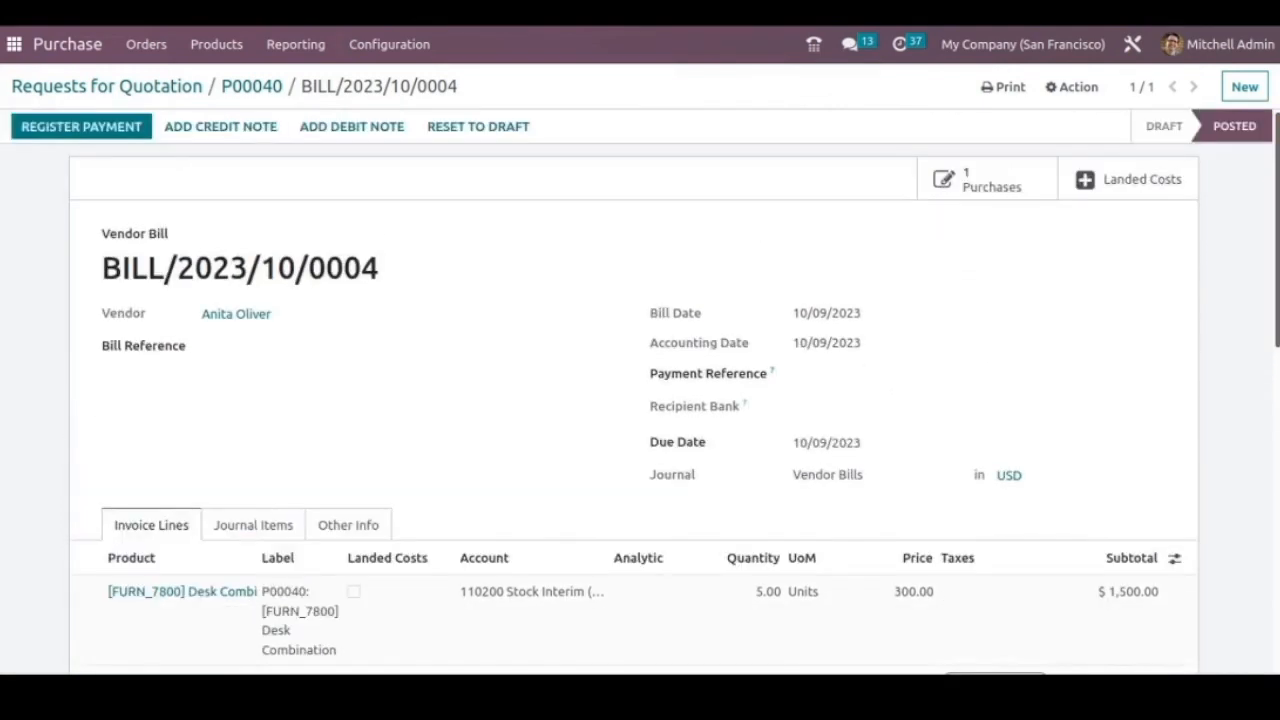
Start registering a payment for the posted vendor bill
click(72, 130)
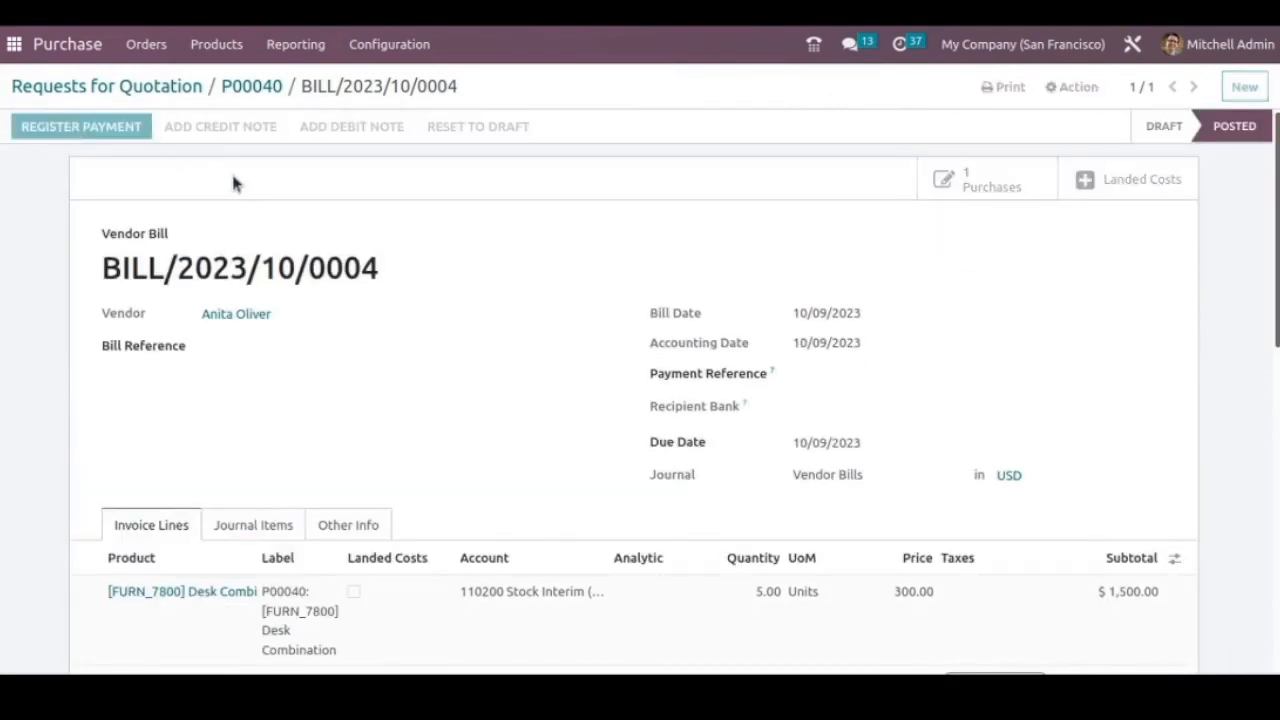
click(255, 283)
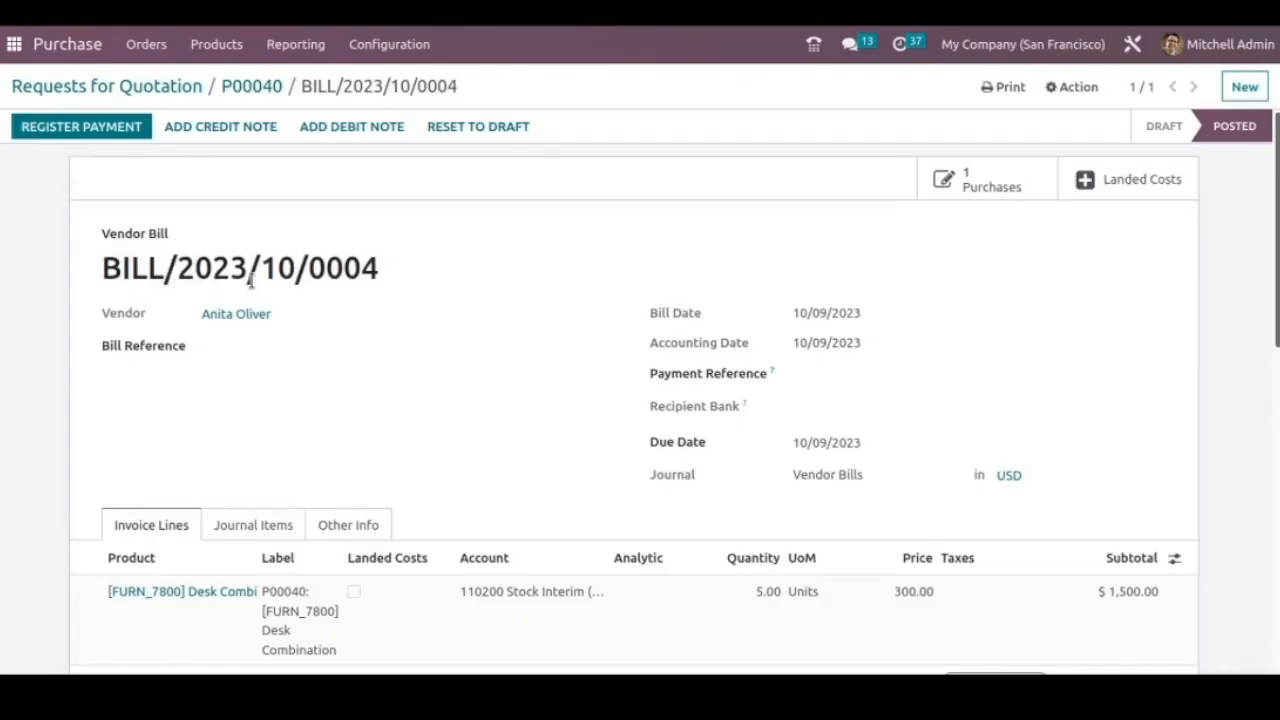